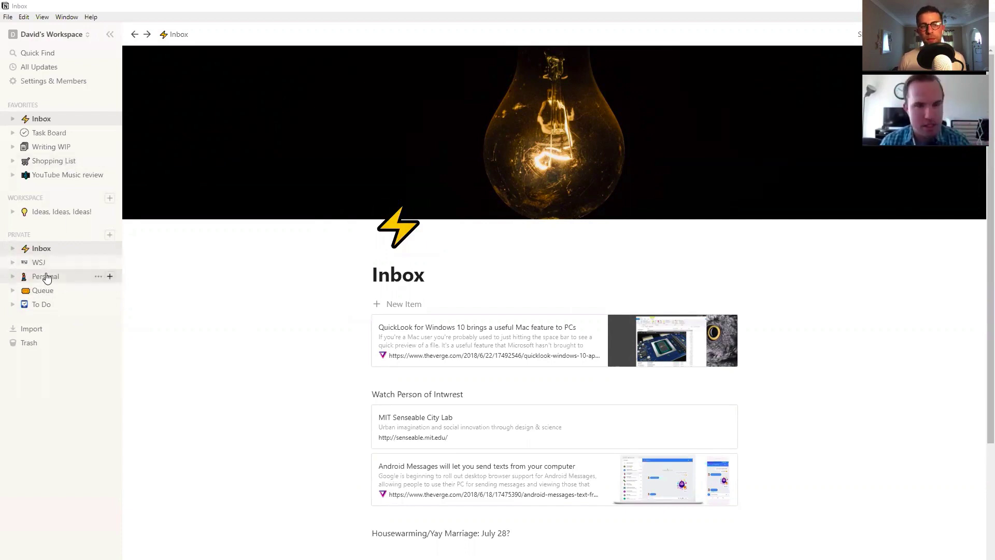
# Step: From Personal, view the Packing List and CA Things to Do pages, returning after each
pyautogui.click(47, 276)
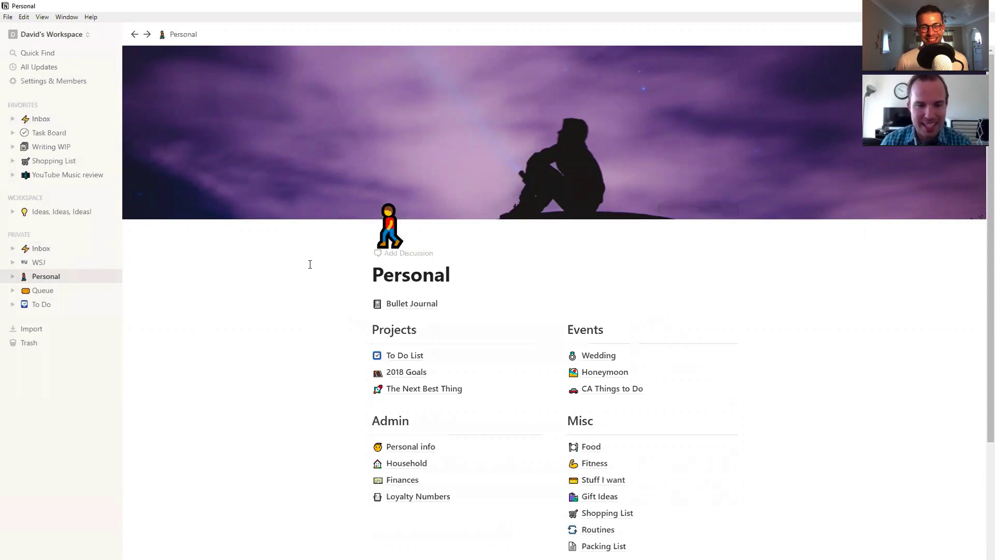
pyautogui.scroll(-2, 309, 264)
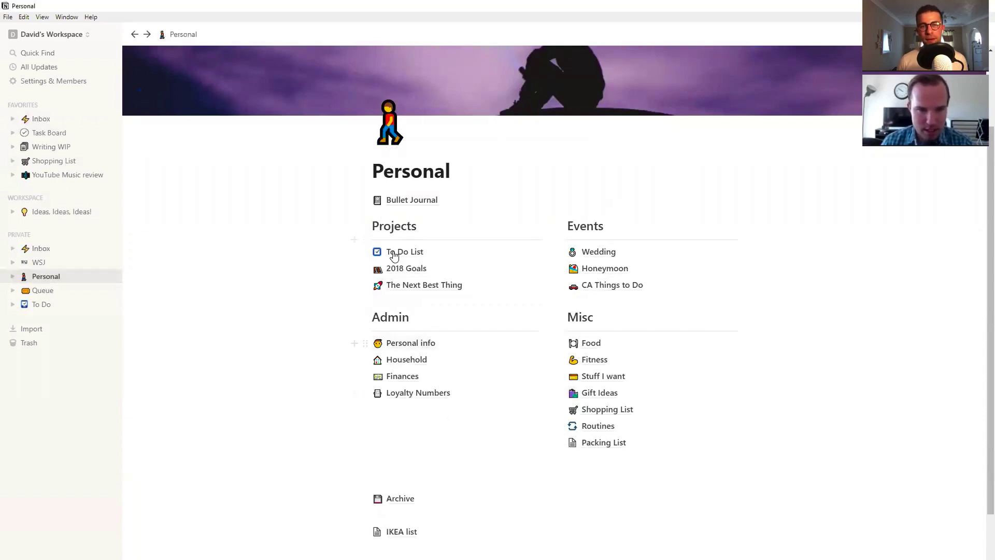
pyautogui.moveTo(604, 547)
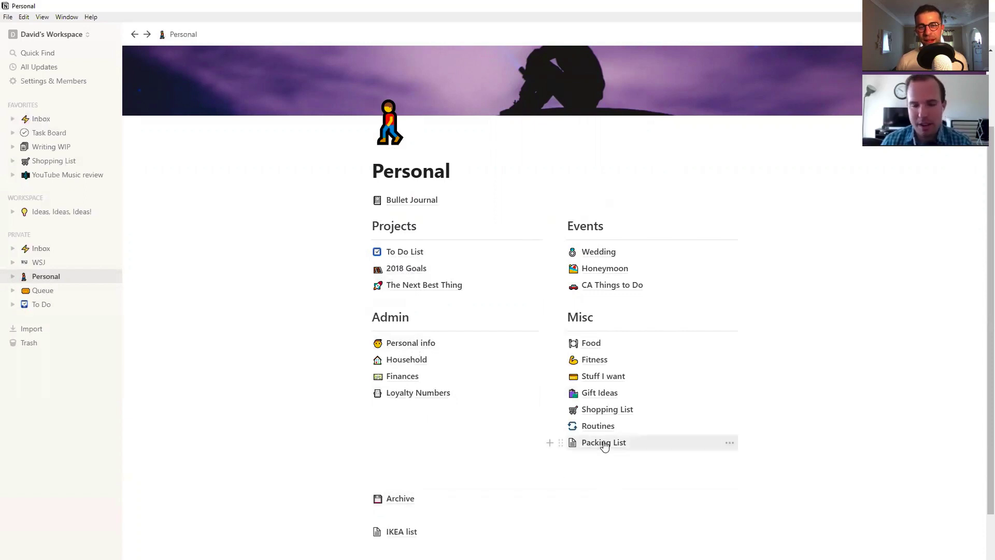
pyautogui.click(604, 443)
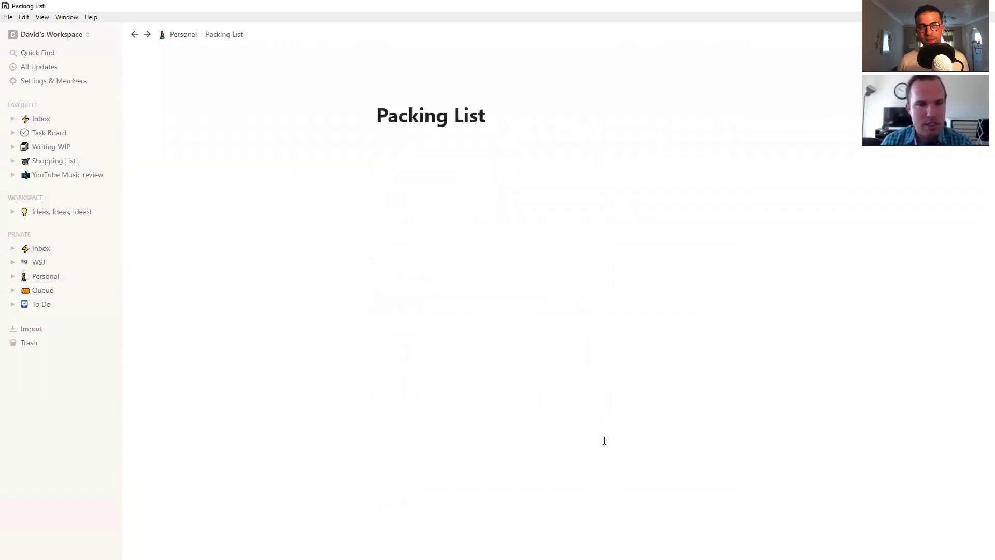
pyautogui.click(134, 35)
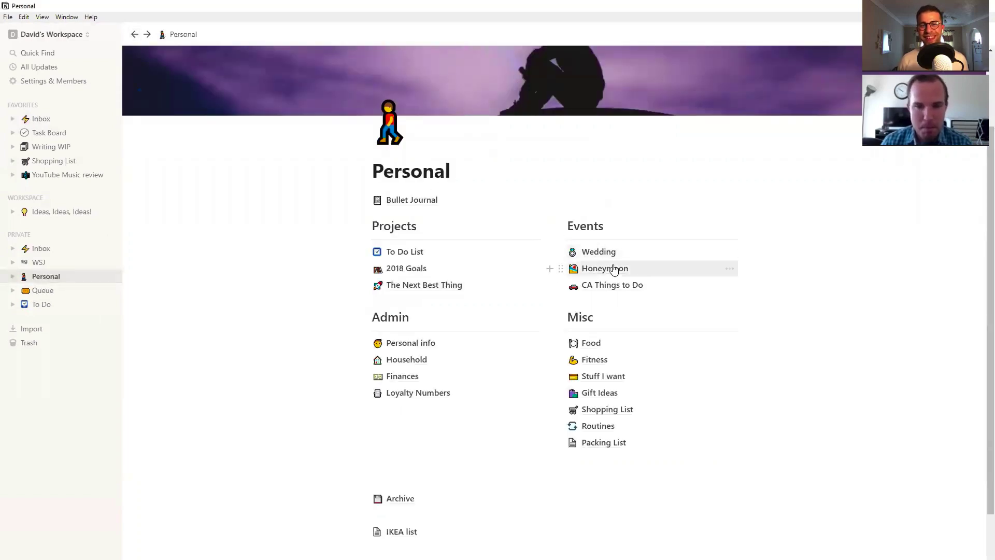
pyautogui.click(611, 284)
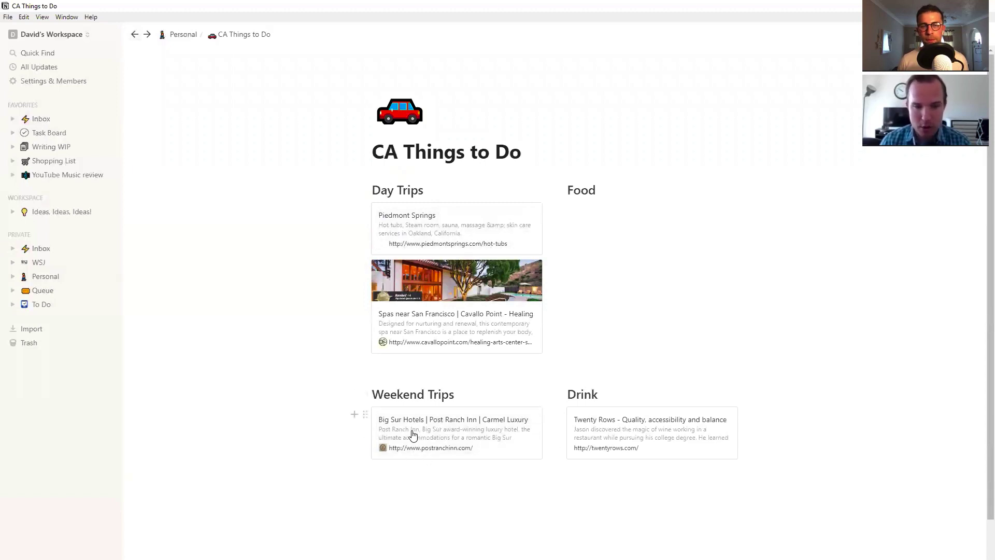
pyautogui.click(137, 36)
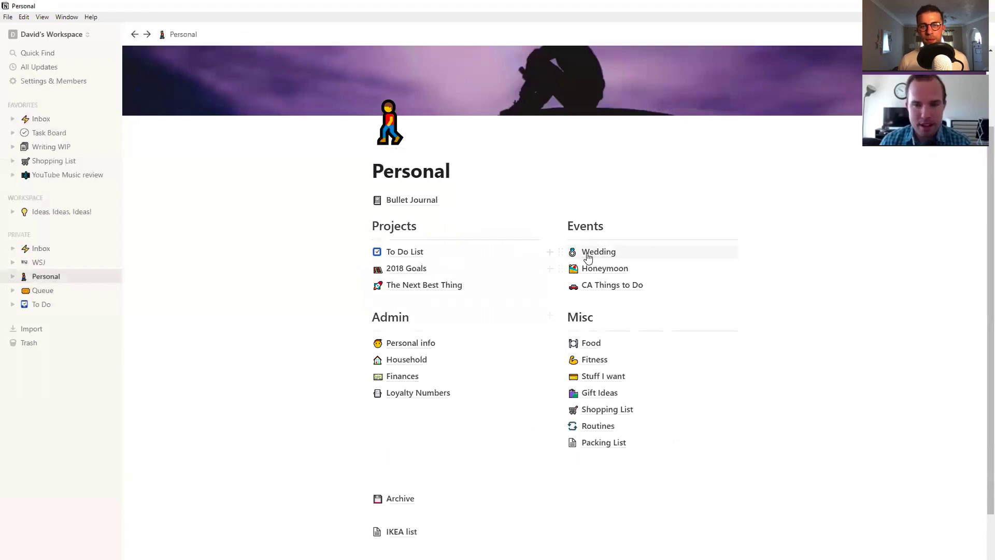
# Step: Glance at the Wedding page, open and dismiss Quick Find with Ctrl+P, then open Bullet Journal
pyautogui.click(588, 253)
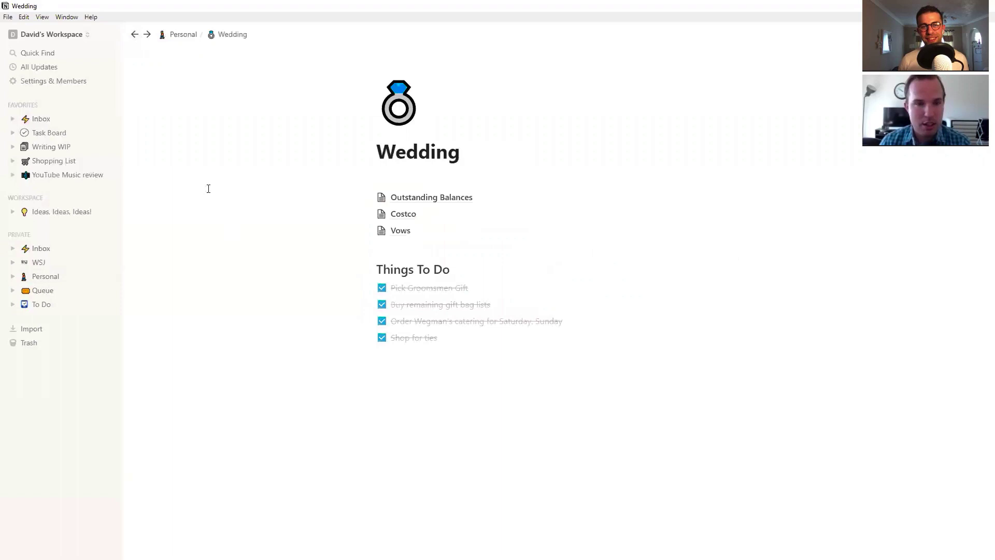
pyautogui.click(134, 35)
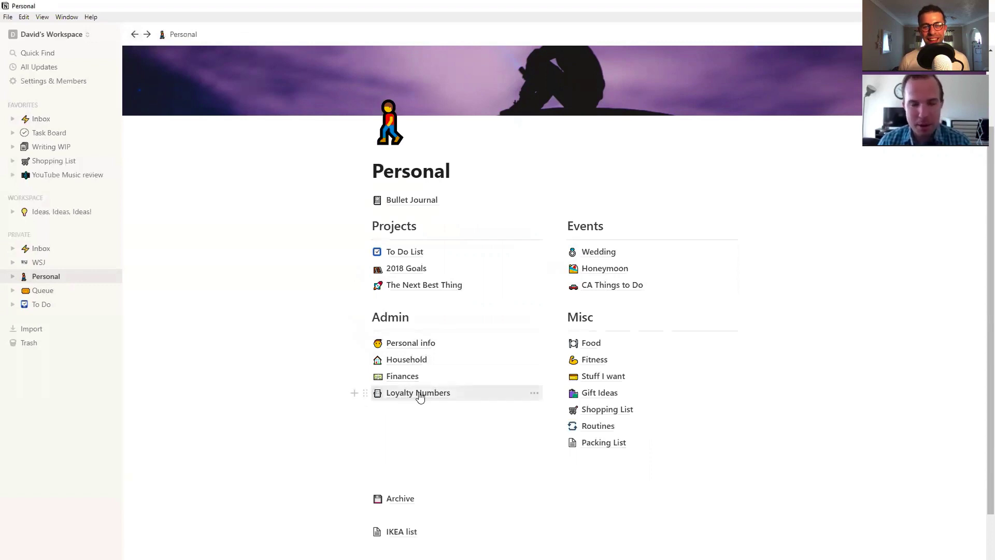
pyautogui.moveTo(418, 392)
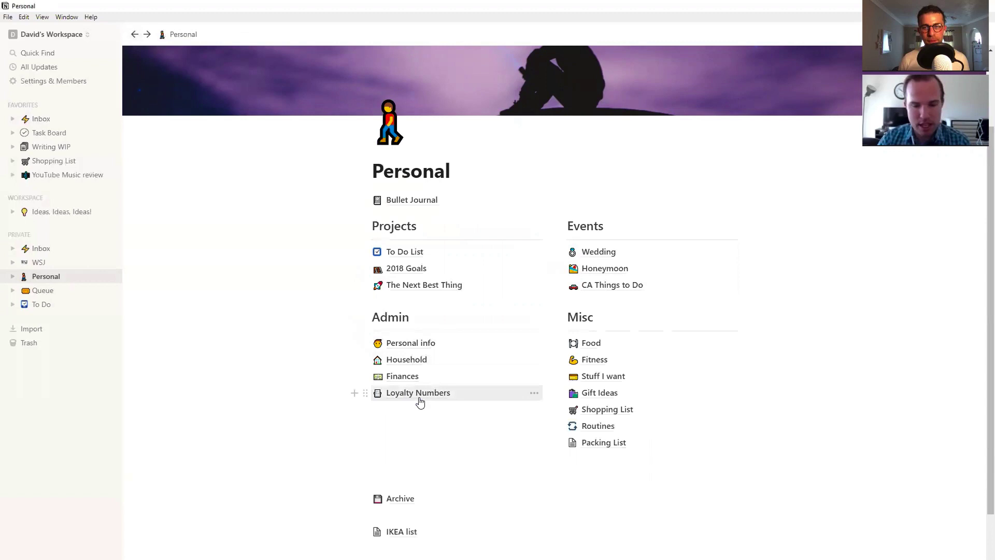
pyautogui.hotkey('ctrl', 'p')
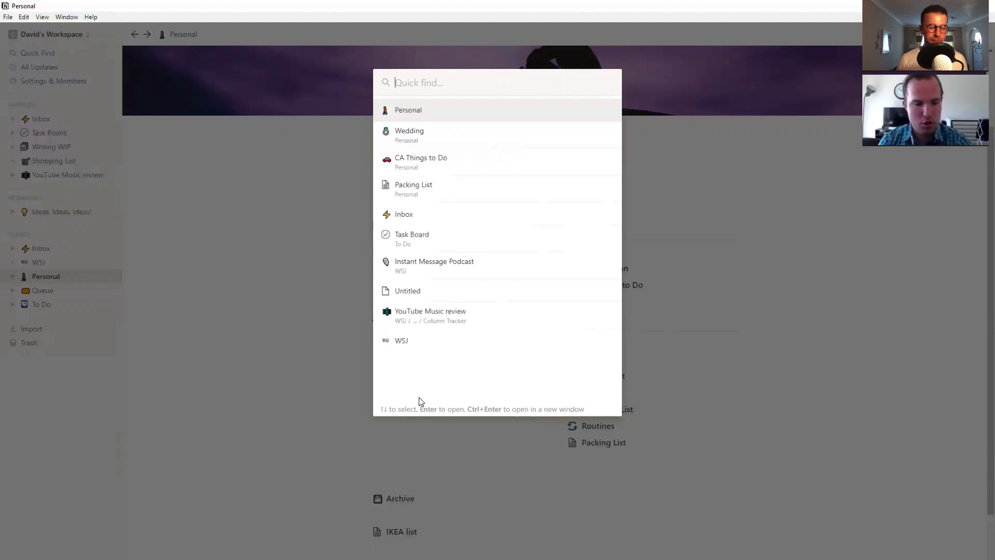
pyautogui.press('Escape')
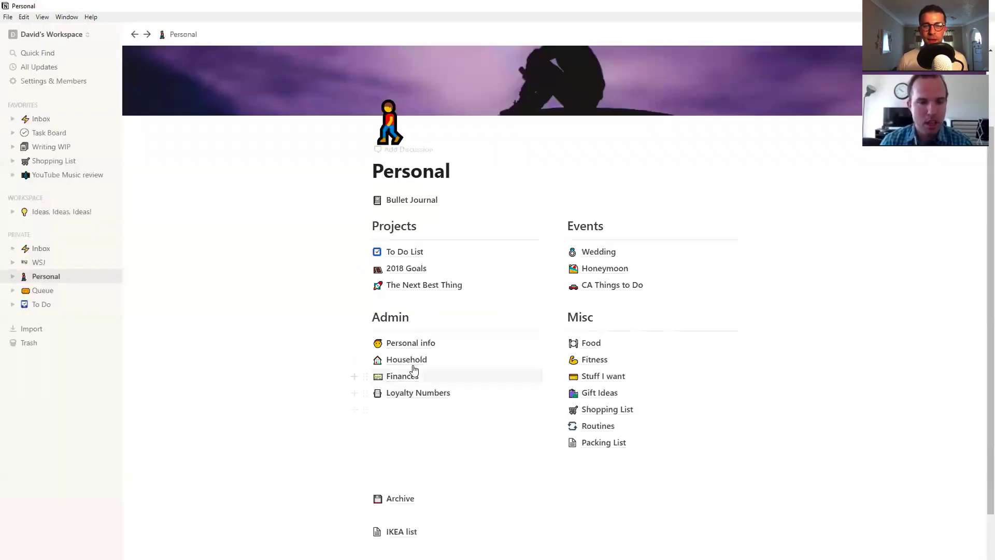
pyautogui.click(407, 200)
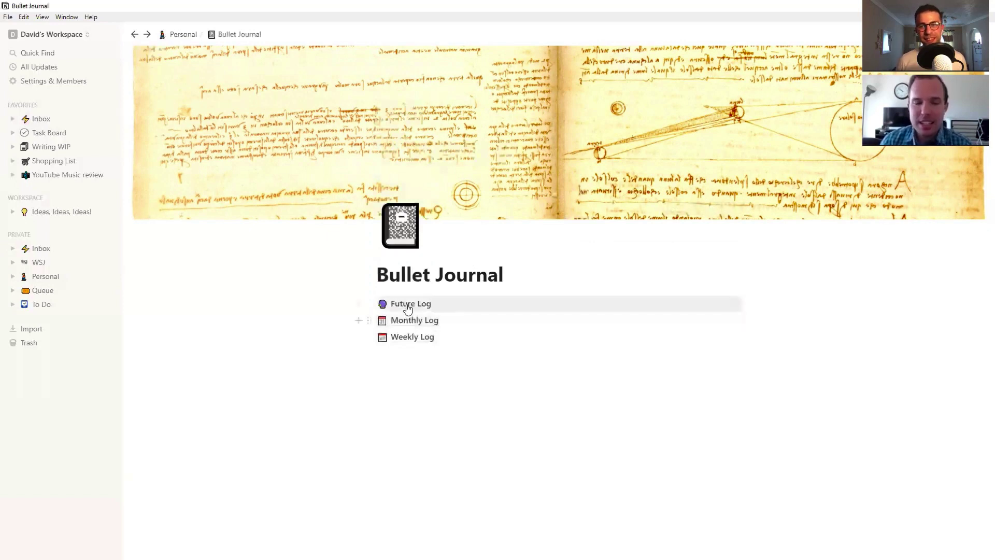
# Step: Go through Weekly Log and Mar 12-18, 2018 to the linked Notion review article
pyautogui.click(409, 338)
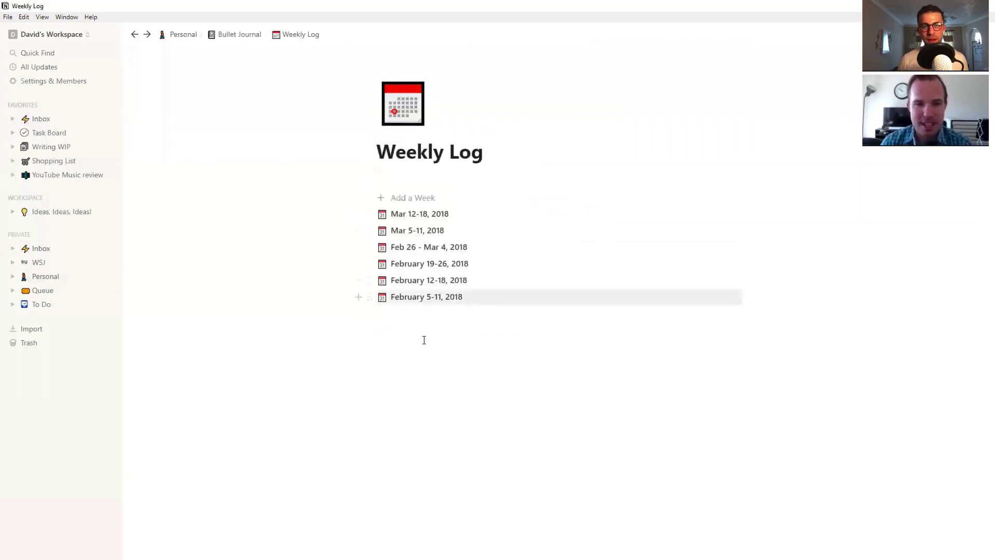
pyautogui.click(419, 216)
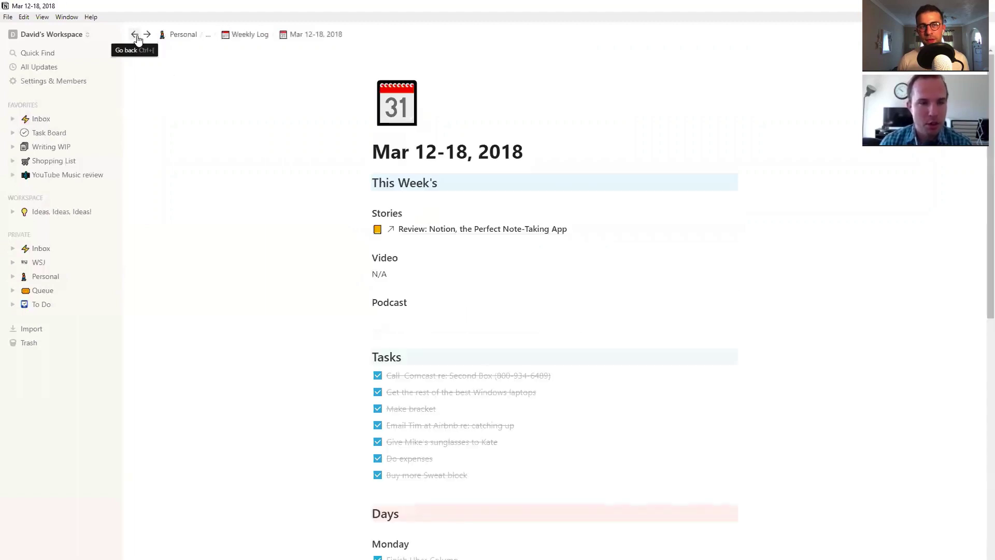
pyautogui.scroll(-4, 491, 288)
pyautogui.scroll(-3, 491, 289)
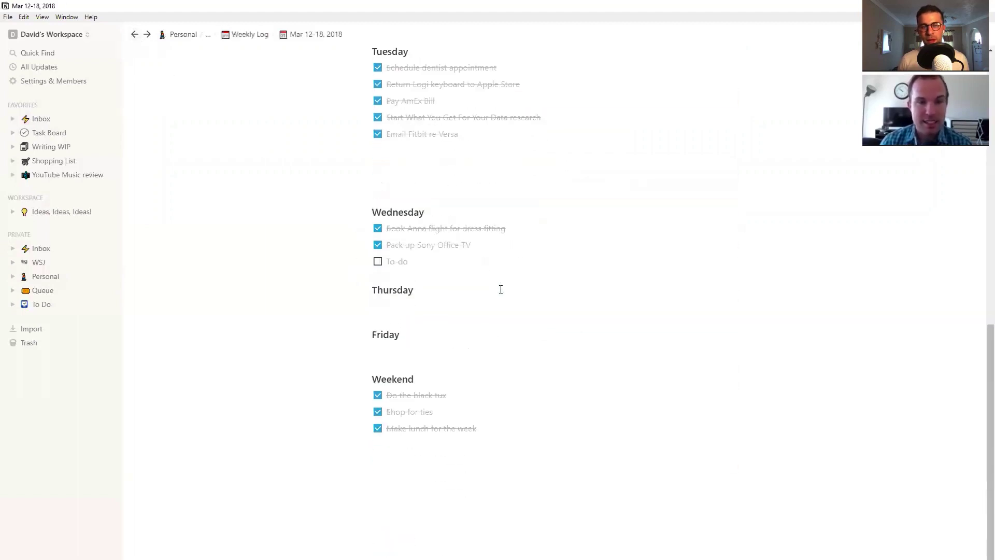
pyautogui.scroll(8, 500, 289)
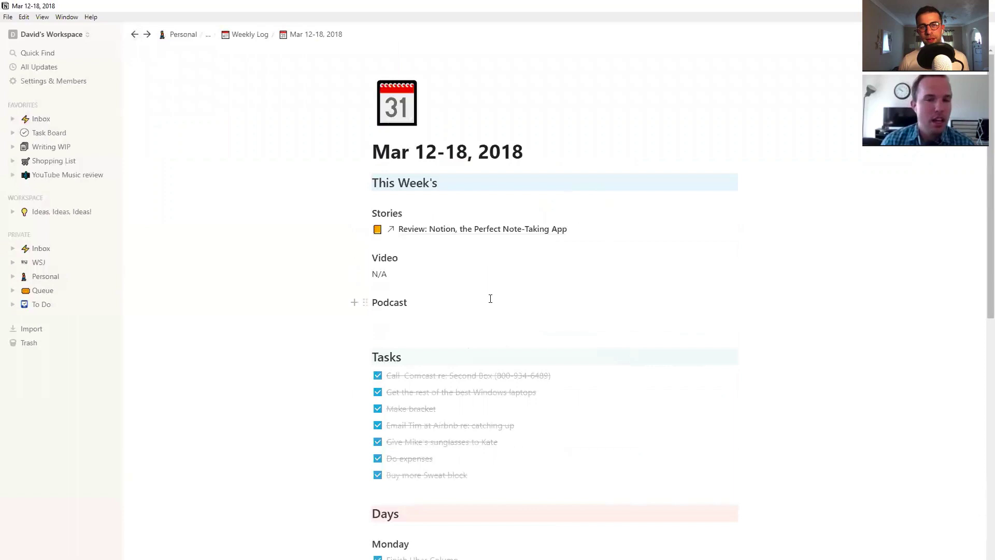
pyautogui.click(464, 234)
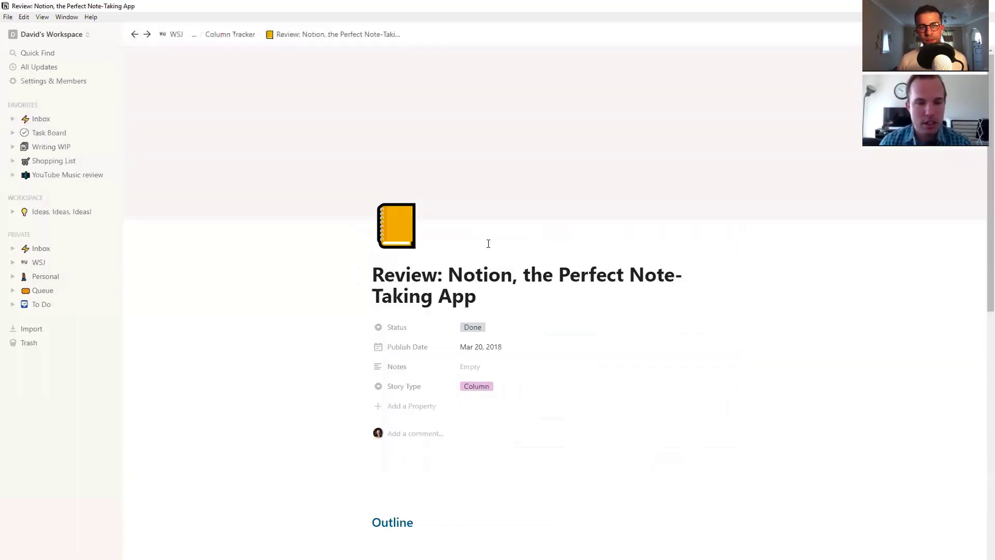
pyautogui.scroll(-2, 488, 243)
pyautogui.scroll(-1, 488, 243)
pyautogui.scroll(1, 486, 244)
pyautogui.scroll(2, 486, 242)
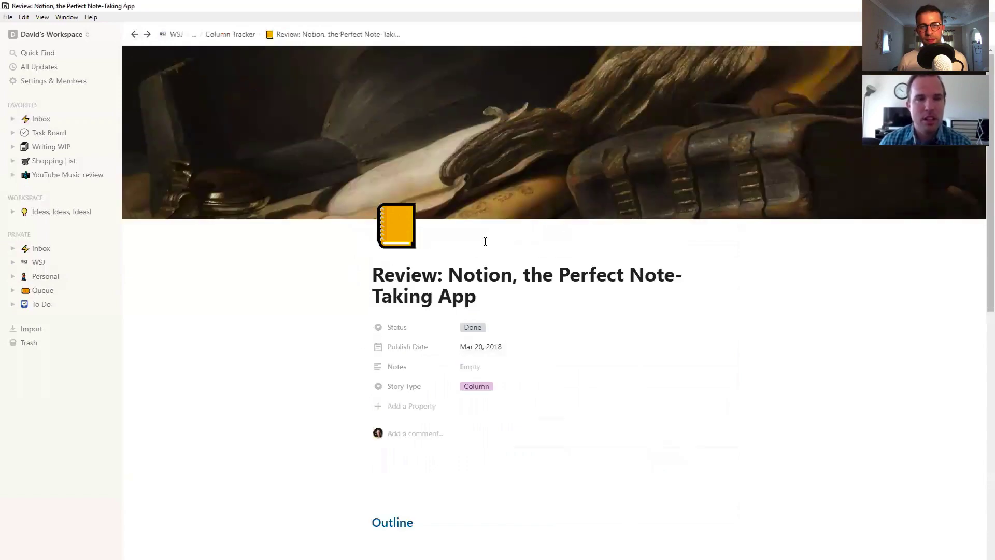
pyautogui.scroll(-2, 451, 228)
pyautogui.scroll(-1, 451, 227)
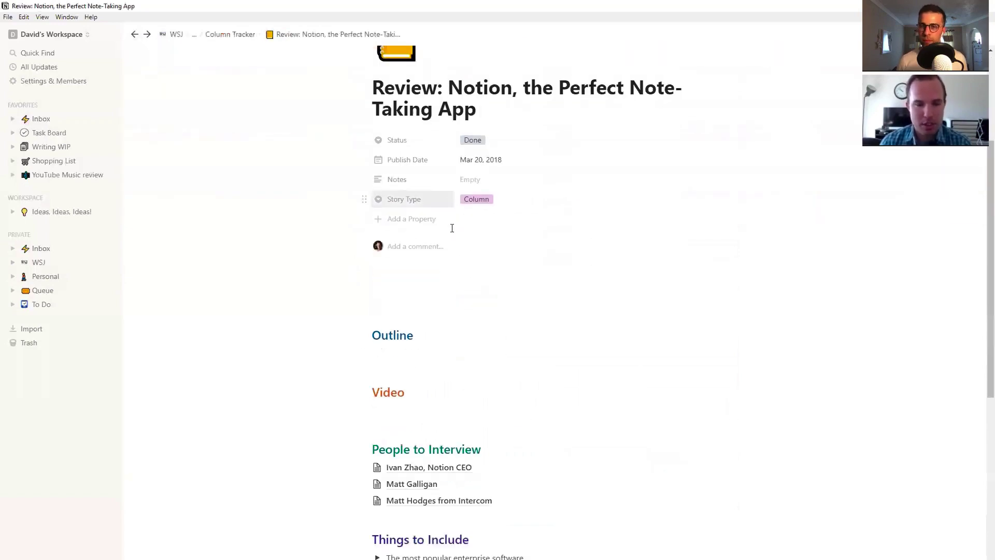
pyautogui.scroll(-3, 483, 241)
pyautogui.scroll(-2, 518, 256)
pyautogui.scroll(1, 518, 255)
pyautogui.scroll(4, 513, 295)
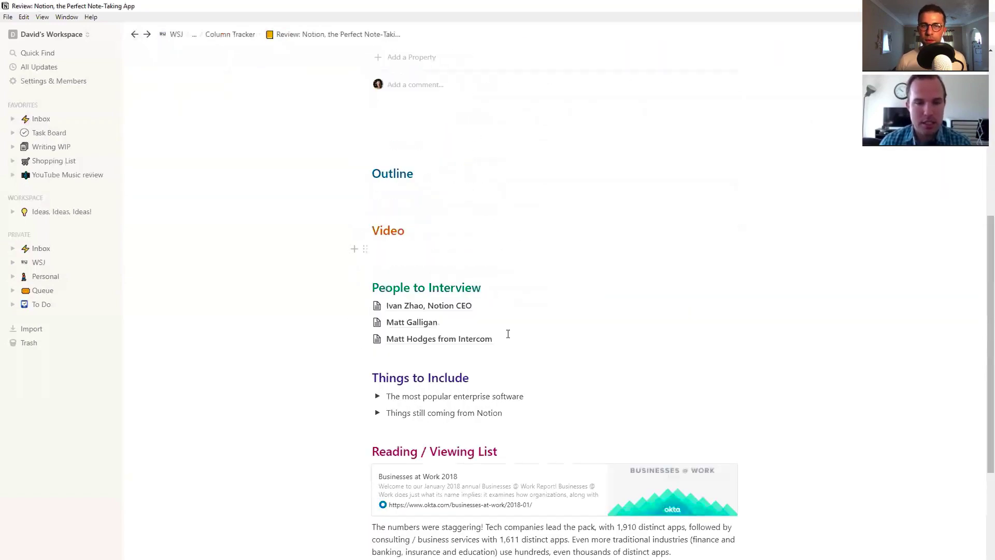
pyautogui.scroll(-1, 478, 418)
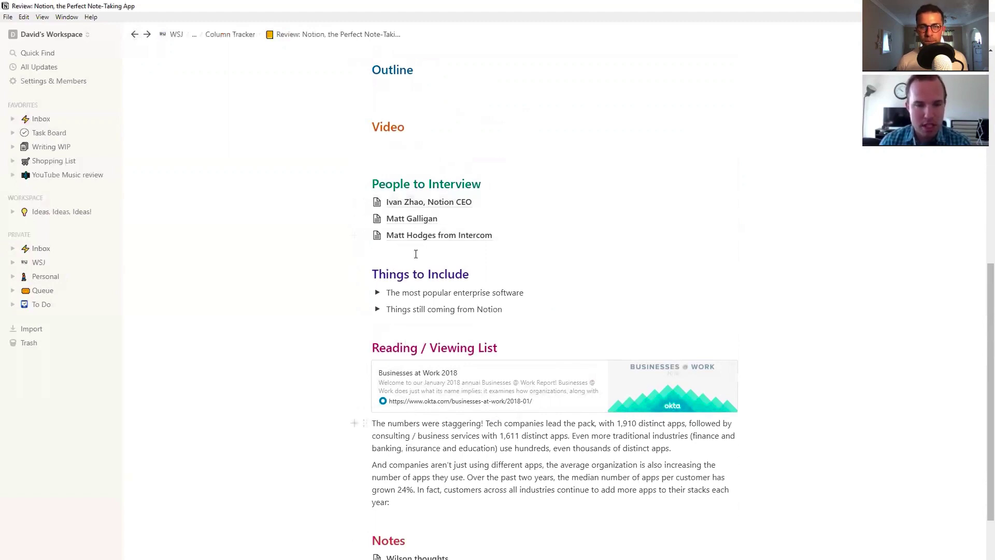
# Step: Expand and collapse the enterprise software and 'Things still coming from Notion' lists
pyautogui.click(375, 294)
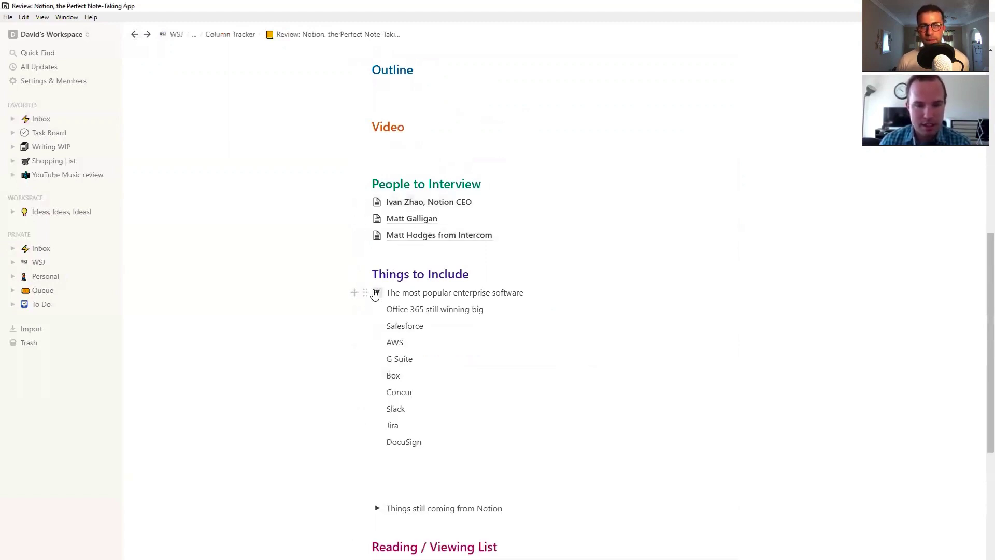
pyautogui.click(375, 293)
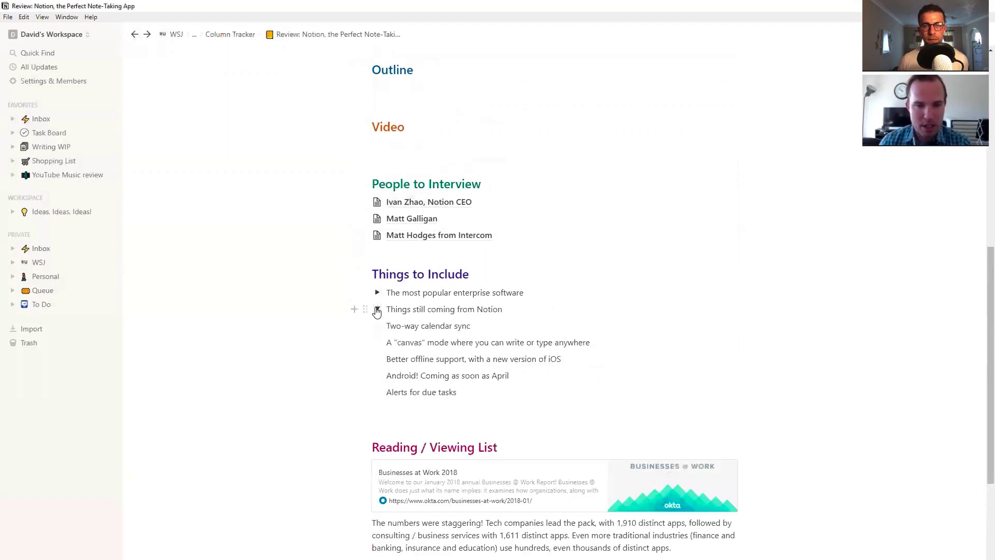
pyautogui.click(377, 310)
pyautogui.click(377, 311)
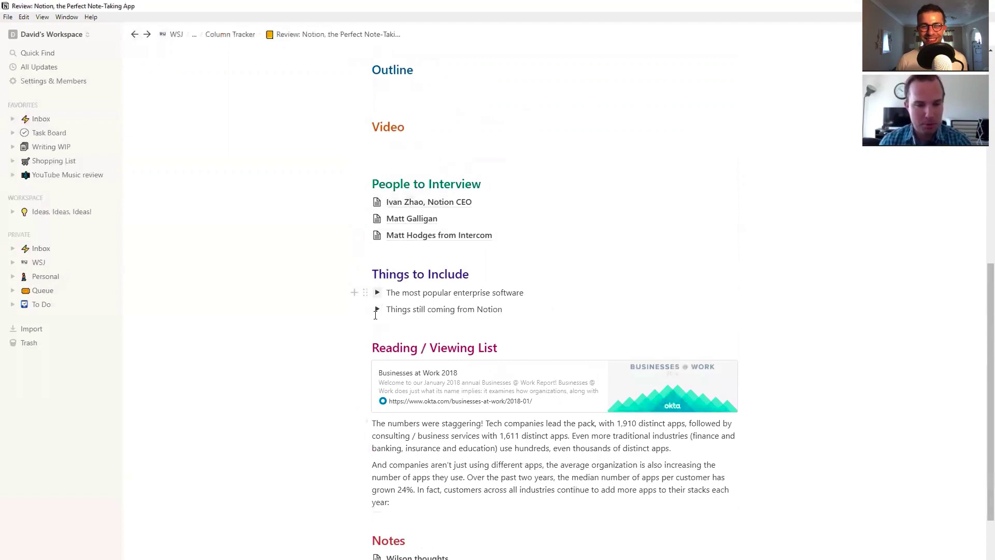
pyautogui.scroll(1, 325, 223)
pyautogui.scroll(5, 326, 223)
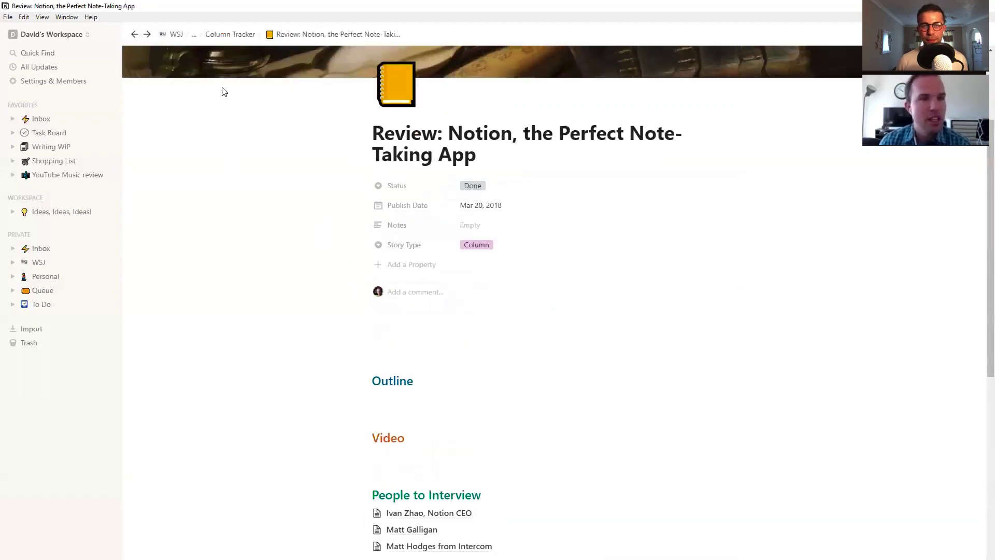
pyautogui.scroll(-3, 489, 374)
pyautogui.scroll(-2, 488, 366)
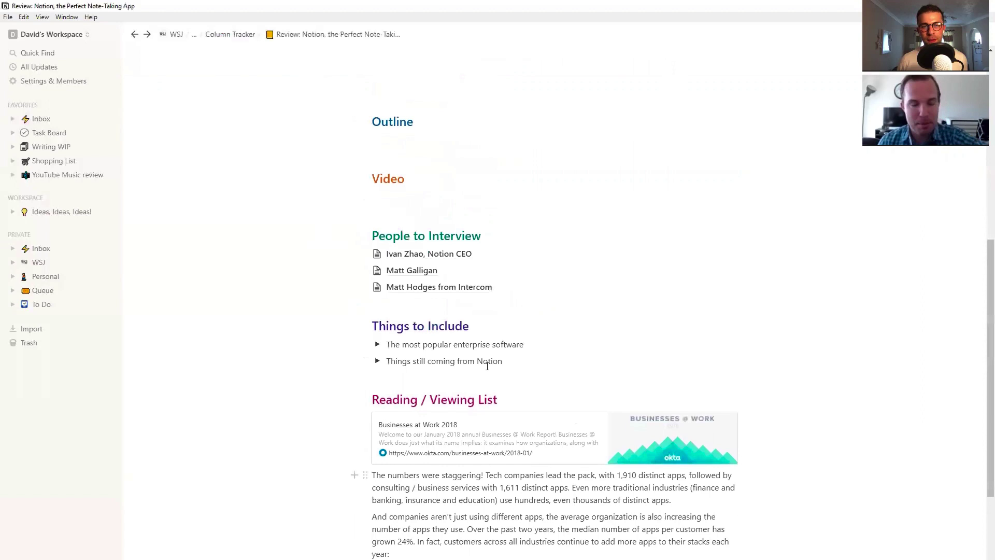
# Step: Select the headings 'Outline' and 'Video', then return to the Mar 12-18, 2018 page
pyautogui.doubleClick(393, 121)
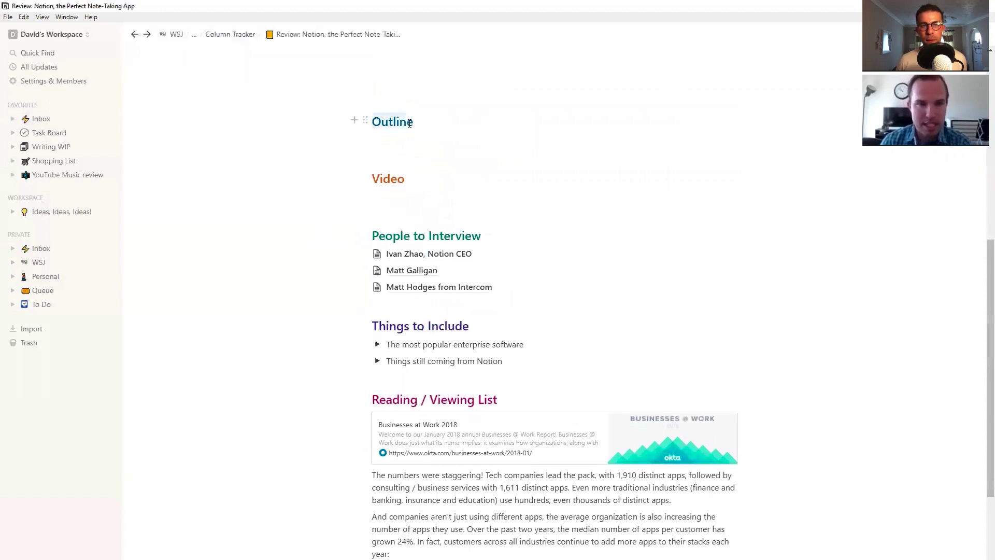
pyautogui.doubleClick(397, 178)
pyautogui.click(398, 178)
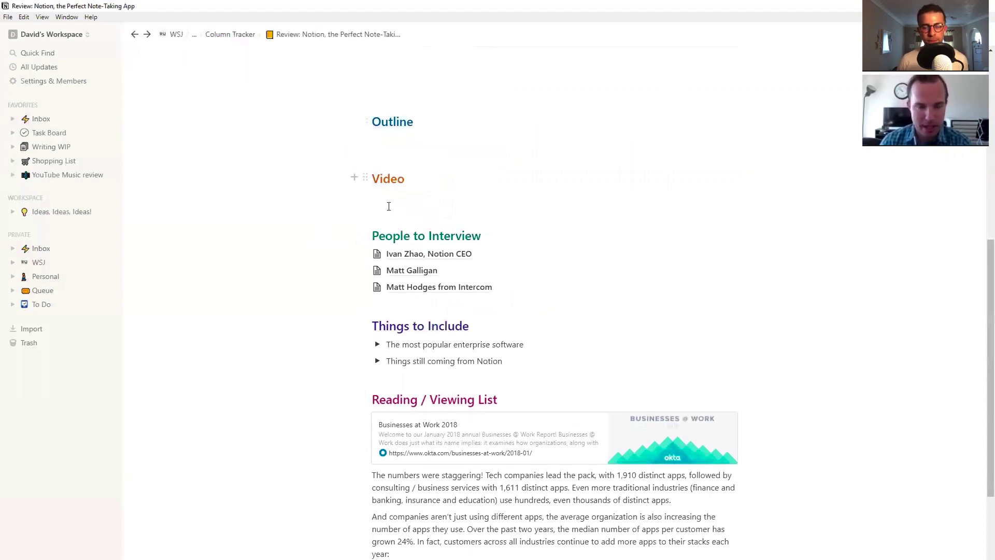
pyautogui.doubleClick(391, 121)
pyautogui.scroll(2, 410, 280)
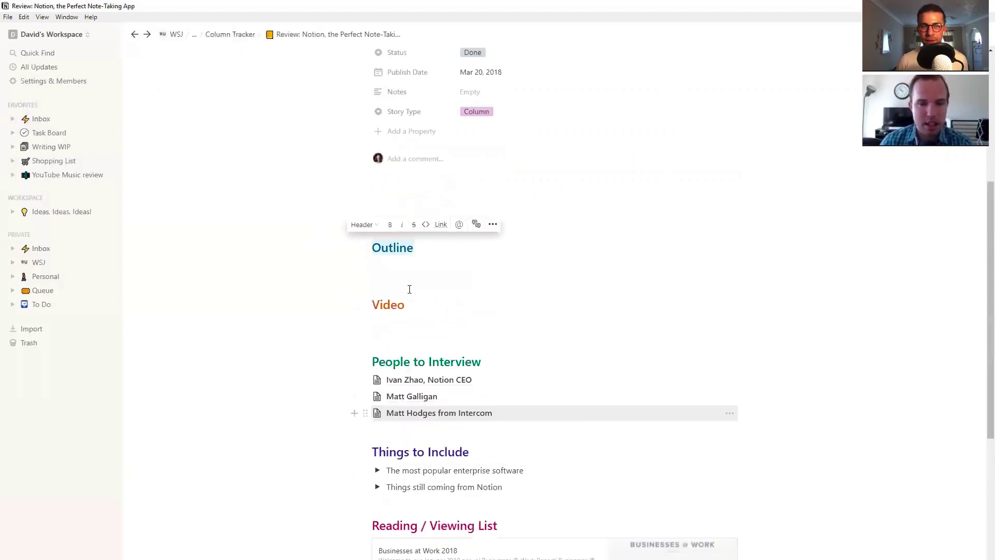
pyautogui.scroll(-3, 411, 293)
pyautogui.scroll(-3, 411, 283)
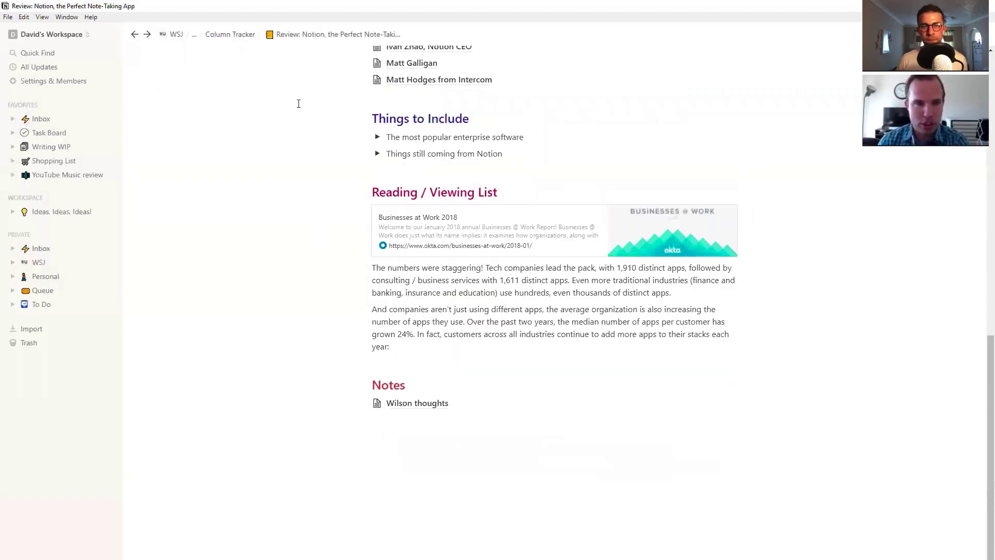
pyautogui.click(135, 34)
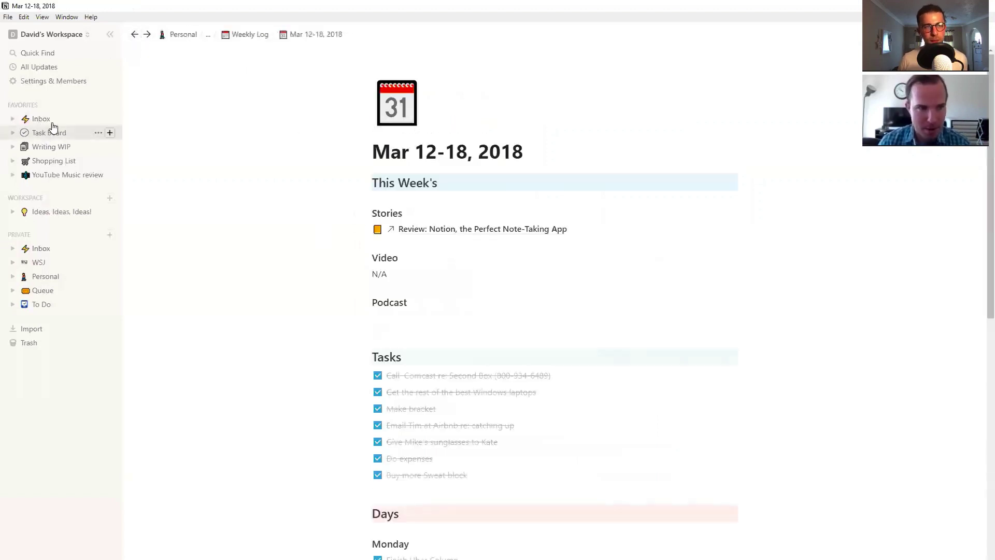
# Step: Open Food from Personal and expand, then collapse, the Cafe Mocha Protein Shake Recipe toggle
pyautogui.click(44, 275)
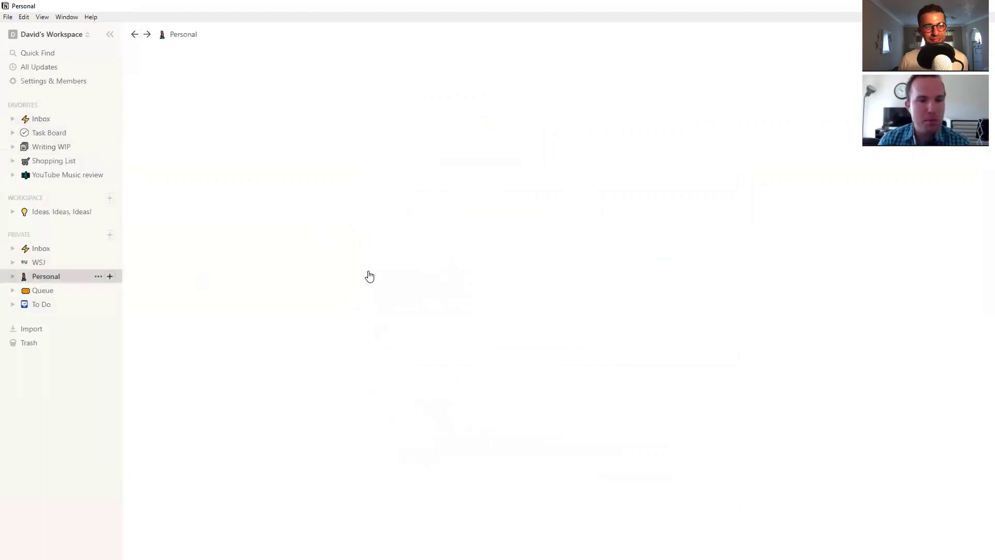
pyautogui.scroll(-3, 399, 333)
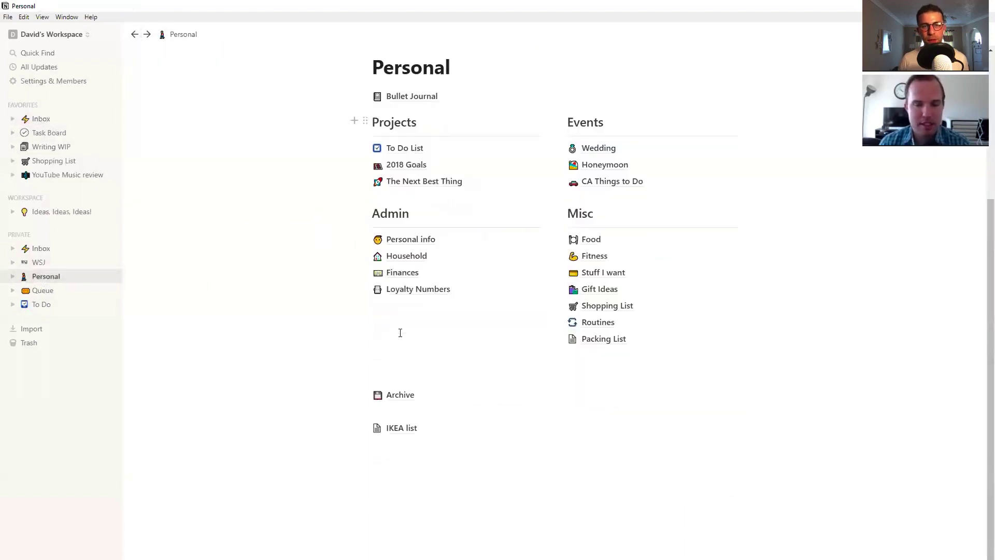
pyautogui.click(587, 240)
pyautogui.scroll(-1, 521, 304)
pyautogui.scroll(-2, 520, 303)
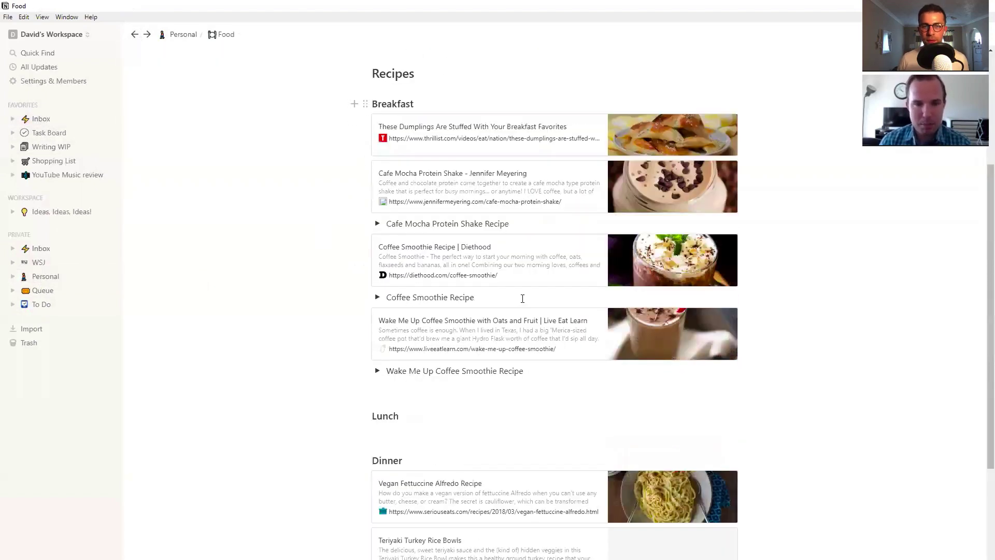
pyautogui.scroll(-1, 493, 198)
pyautogui.scroll(1, 362, 202)
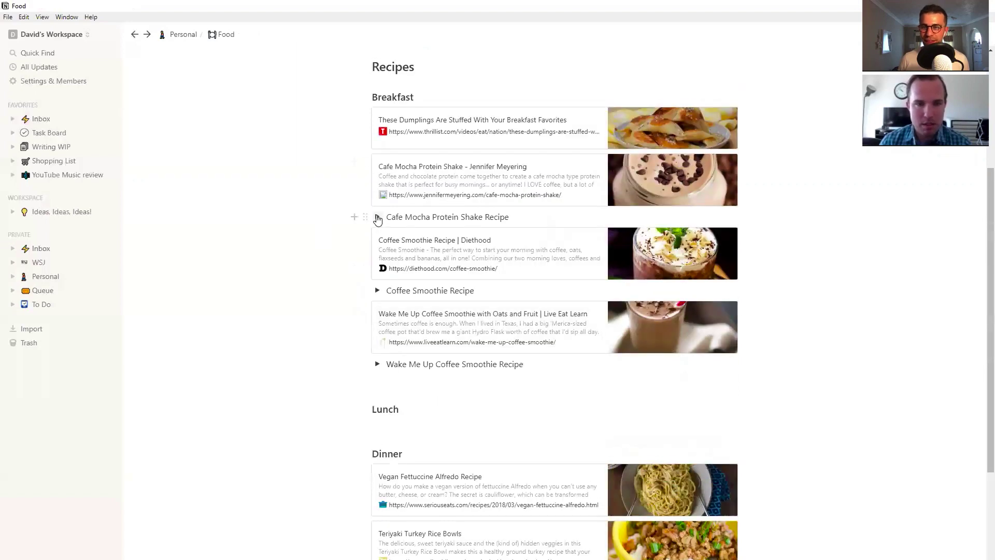
pyautogui.click(377, 217)
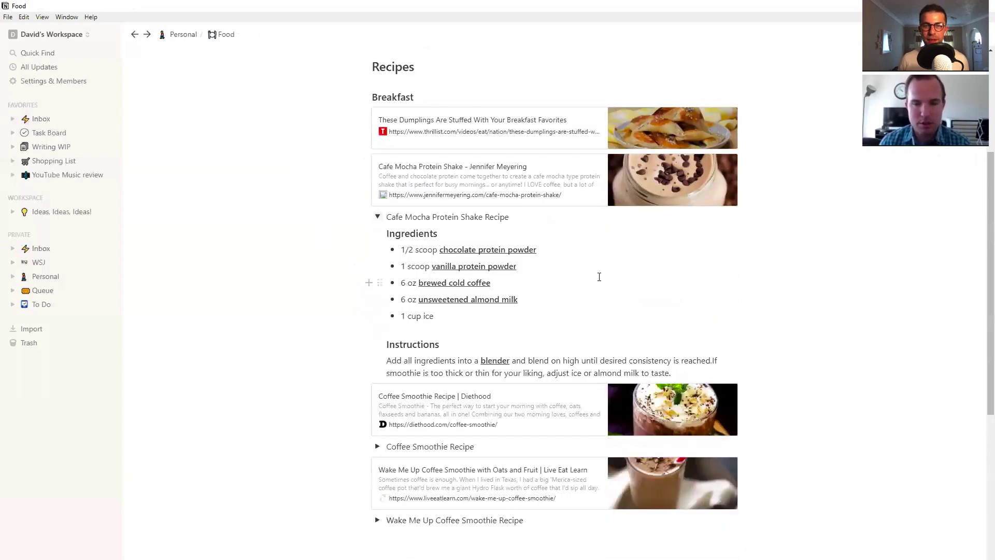
pyautogui.scroll(-2, 462, 240)
pyautogui.scroll(3, 374, 312)
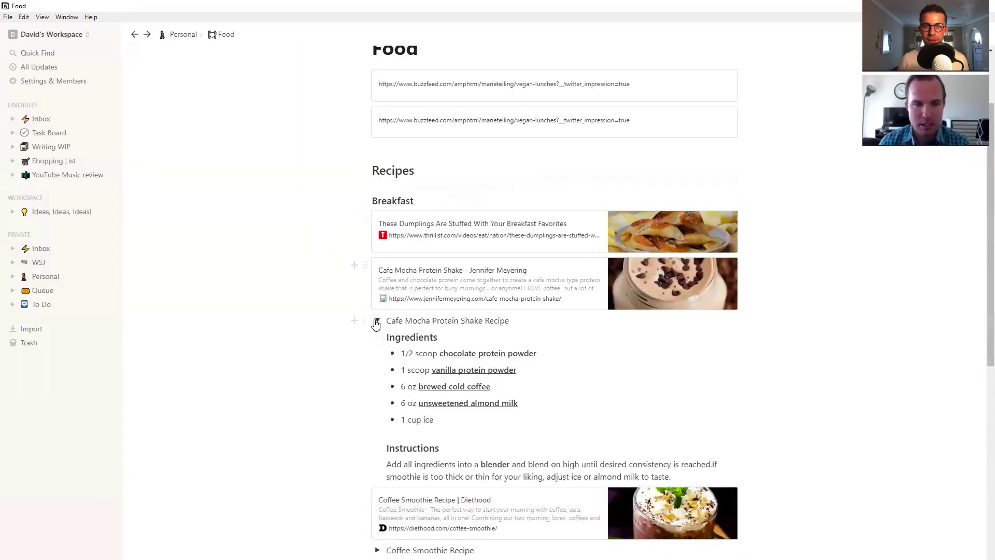
pyautogui.click(377, 320)
pyautogui.moveTo(54, 146)
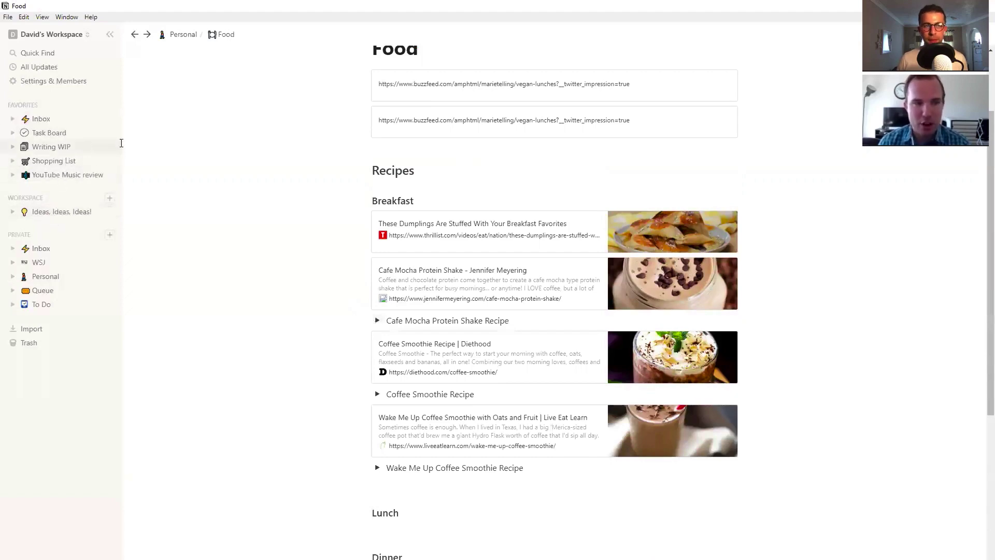
pyautogui.scroll(2, 420, 194)
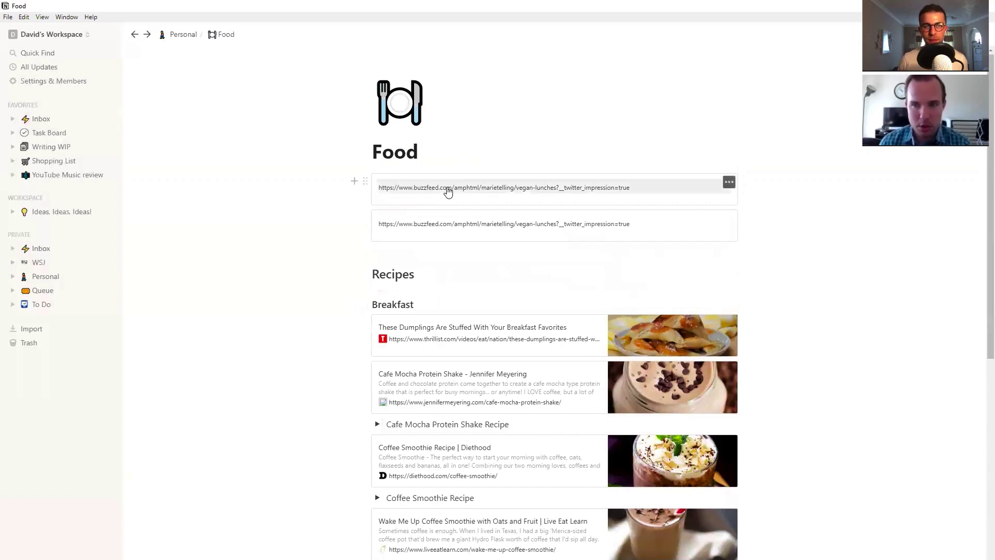
pyautogui.scroll(-4, 302, 236)
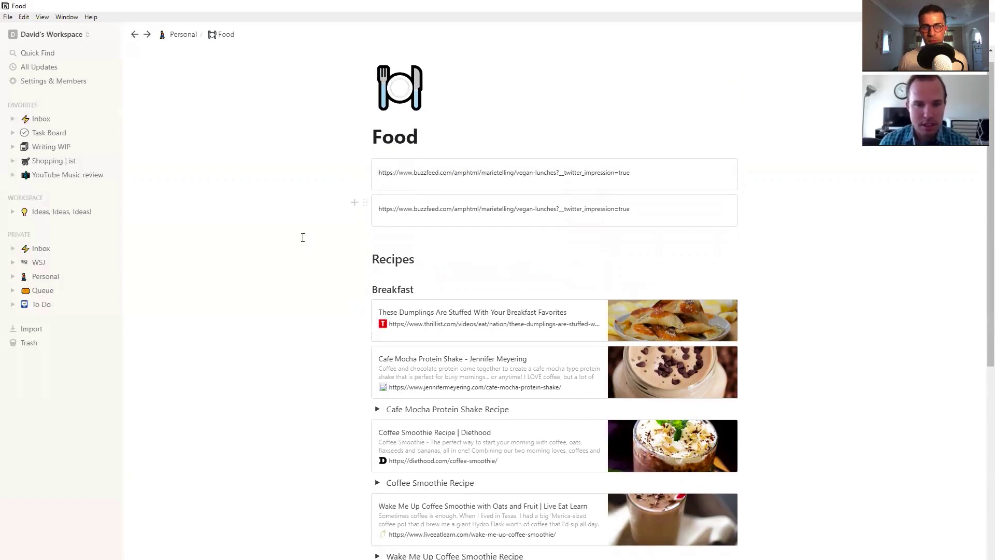
pyautogui.scroll(-1, 303, 229)
pyautogui.scroll(5, 319, 241)
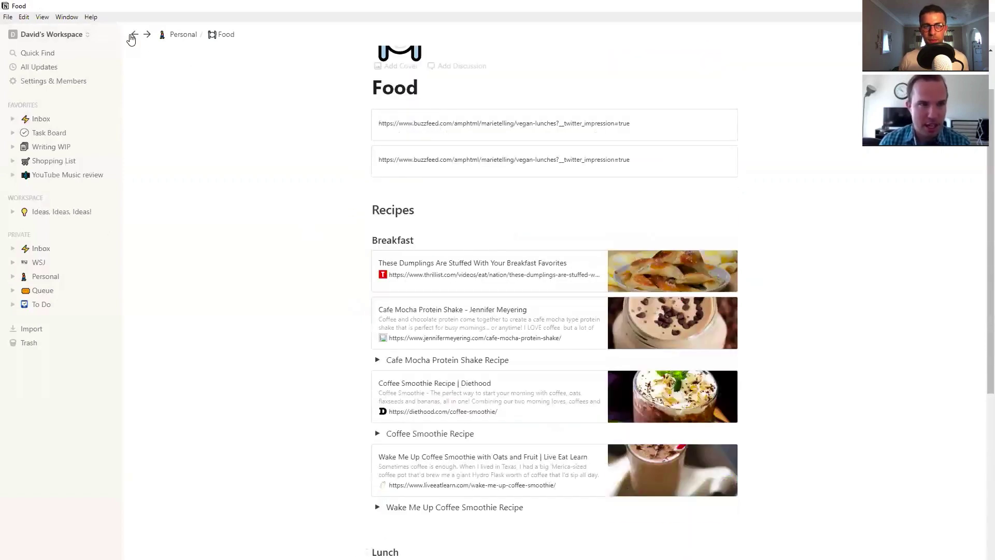
pyautogui.click(134, 35)
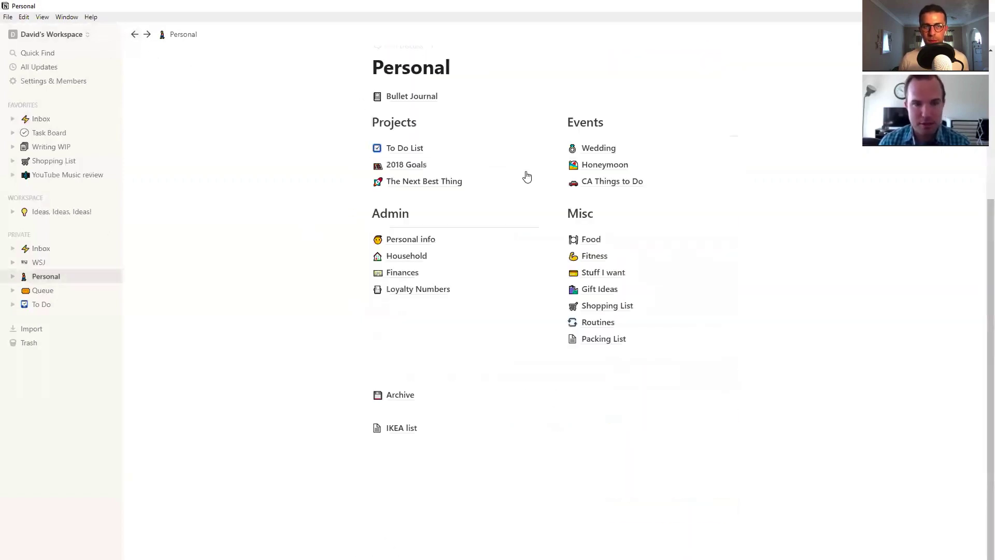
# Step: In Inbox, change 'Intwest' to 'Interest', then select and deselect the Housewarming line
pyautogui.click(42, 118)
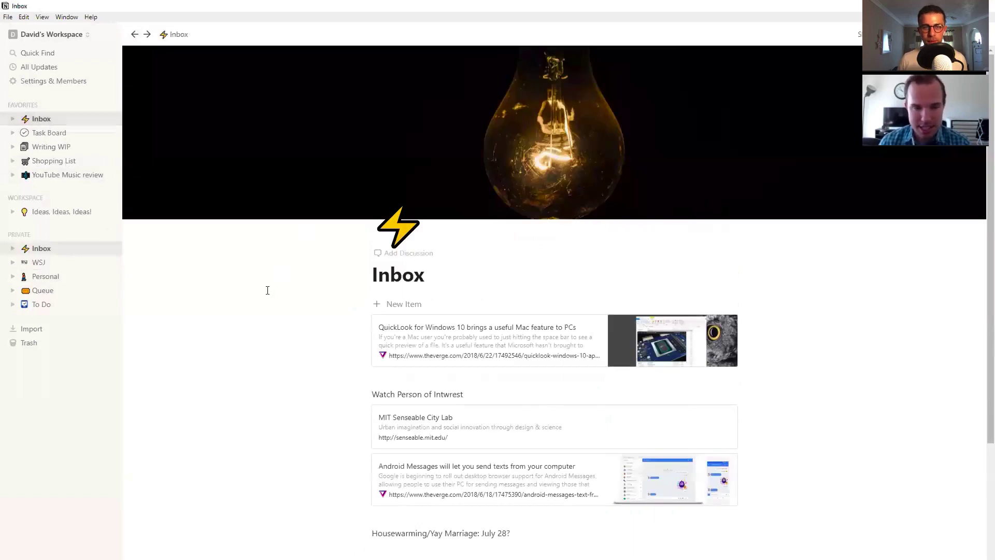
pyautogui.scroll(-2, 283, 317)
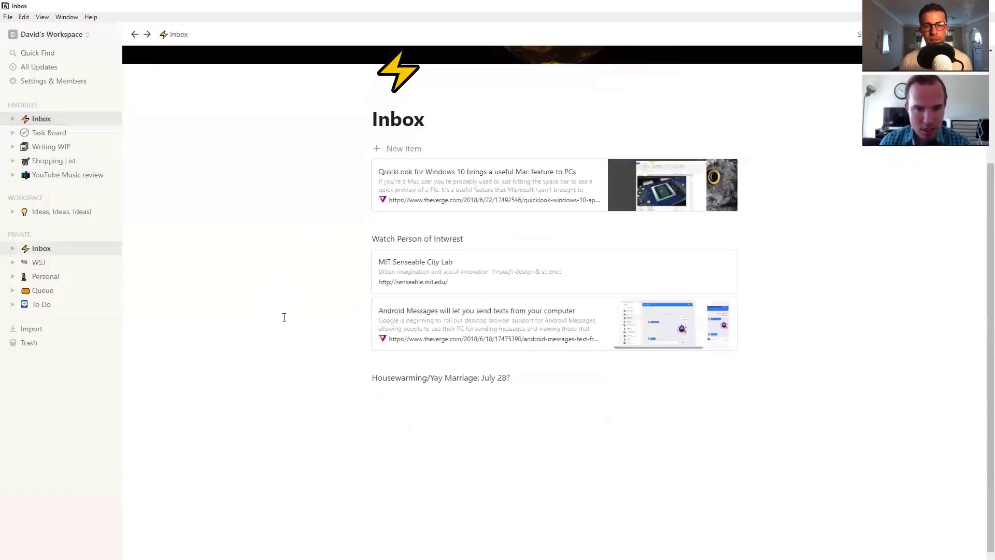
pyautogui.doubleClick(451, 238)
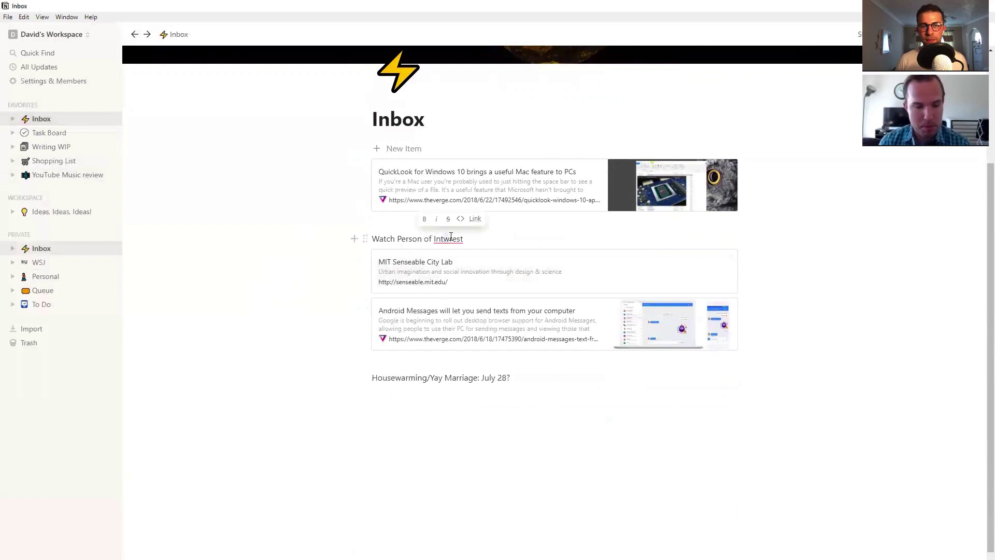
pyautogui.write('Interest')
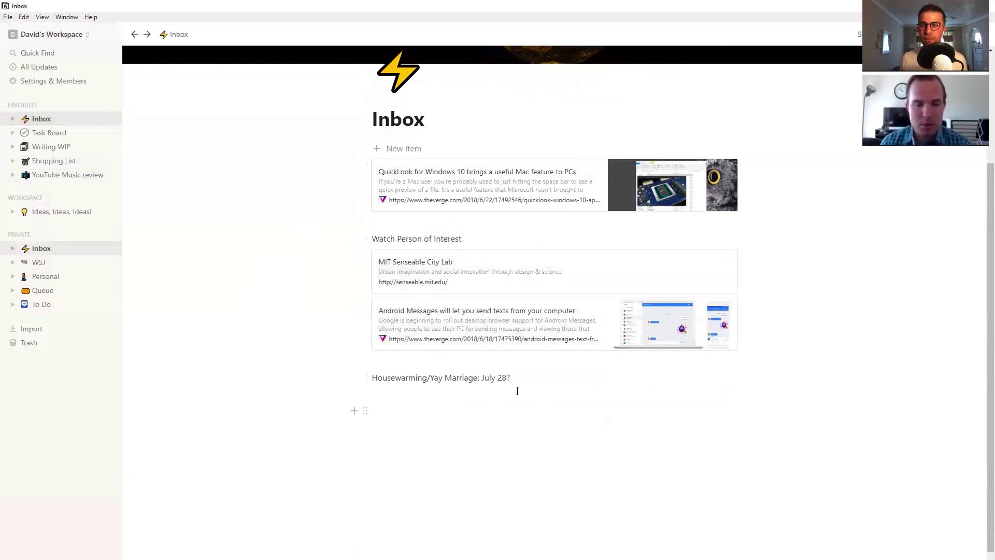
pyautogui.moveTo(521, 377); pyautogui.dragTo(366, 378)
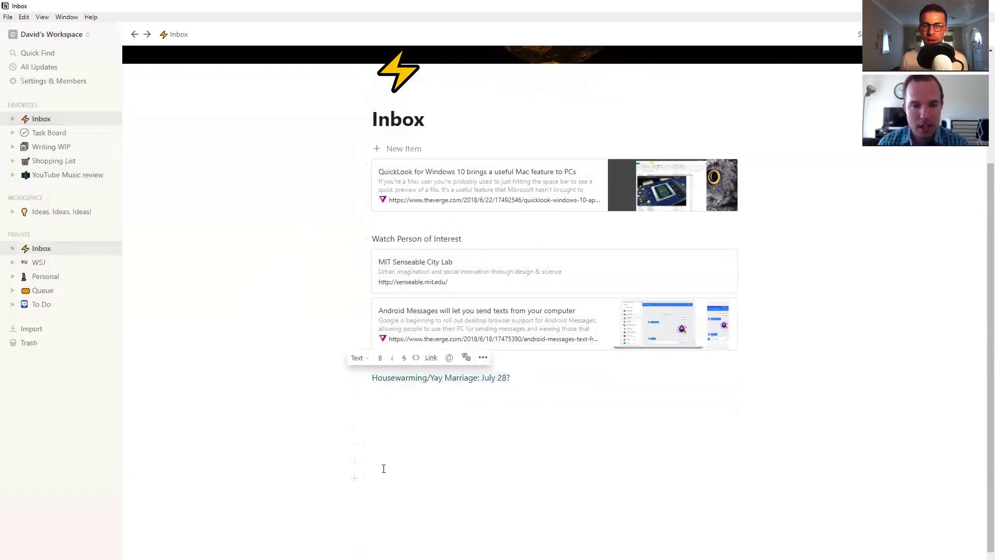
pyautogui.click(427, 377)
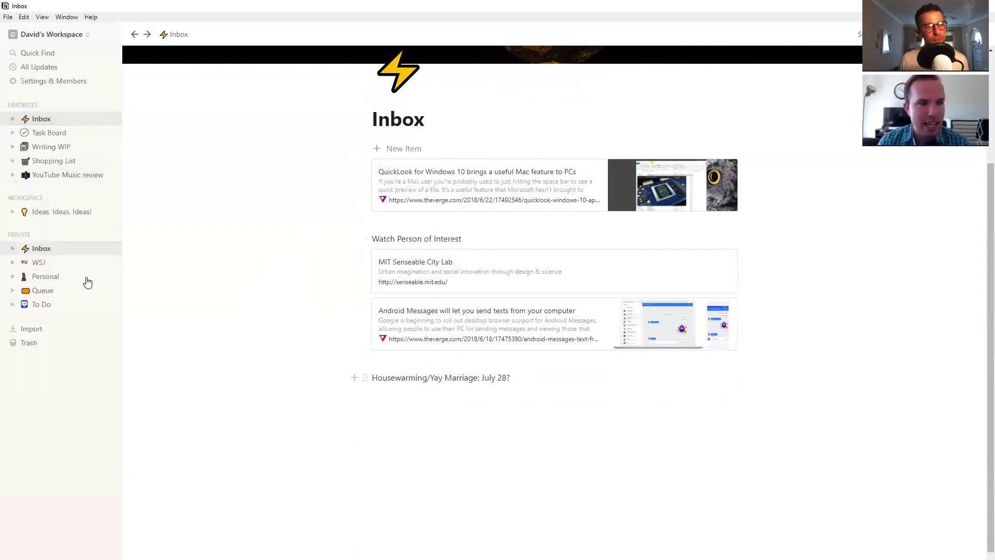
# Step: Open the YouTube Music review page from the Favorites sidebar
pyautogui.click(49, 178)
pyautogui.scroll(-3, 356, 279)
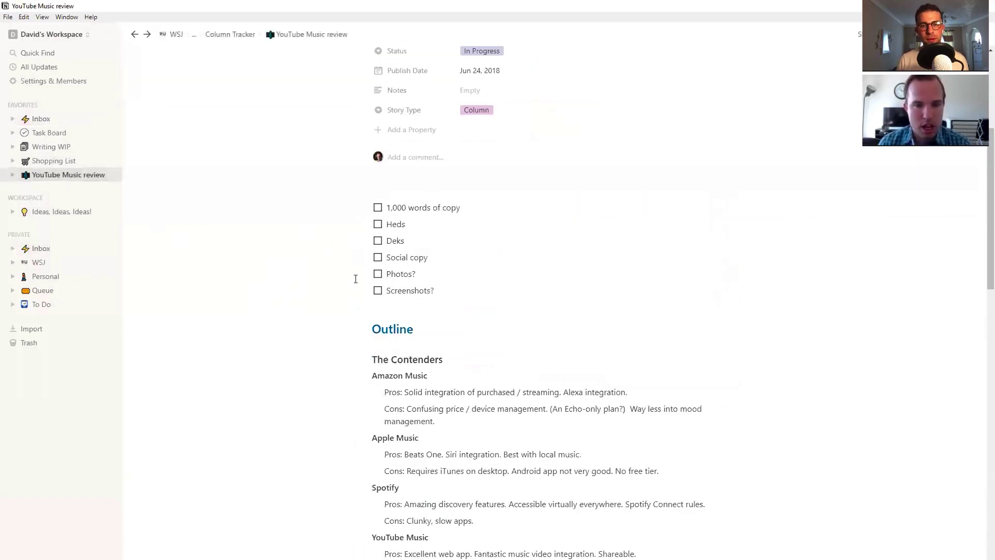
pyautogui.scroll(-3, 355, 281)
pyautogui.scroll(-2, 356, 284)
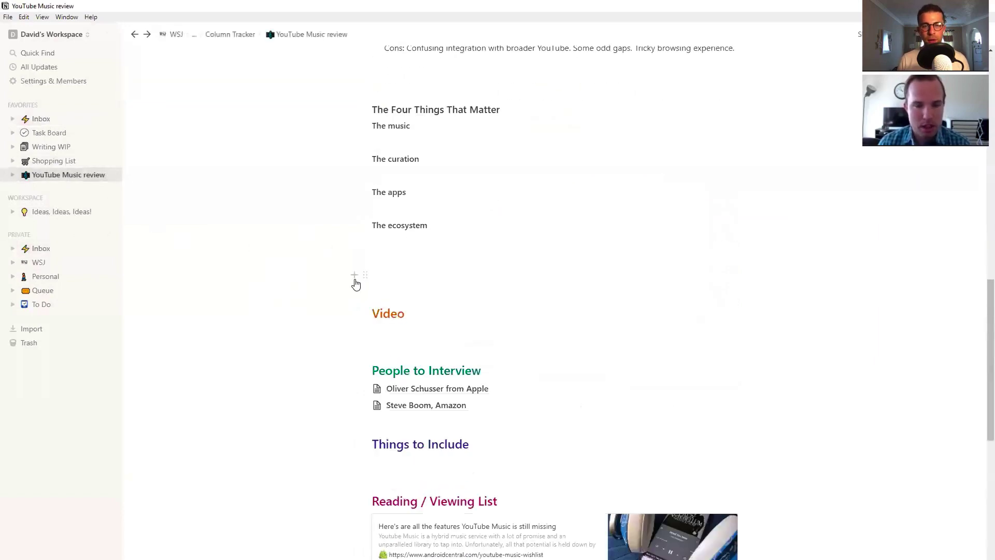
pyautogui.scroll(1, 356, 283)
pyautogui.scroll(4, 356, 279)
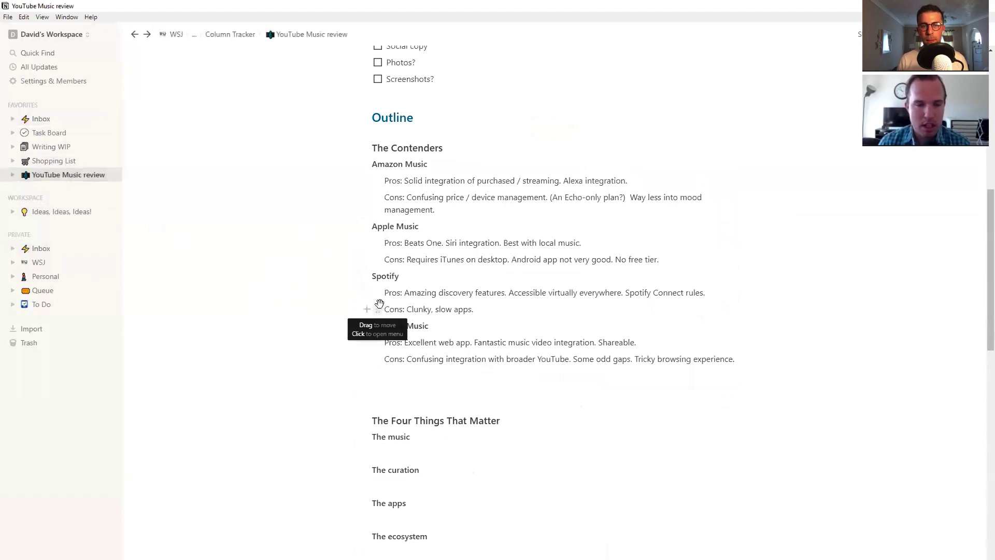
pyautogui.scroll(1, 449, 257)
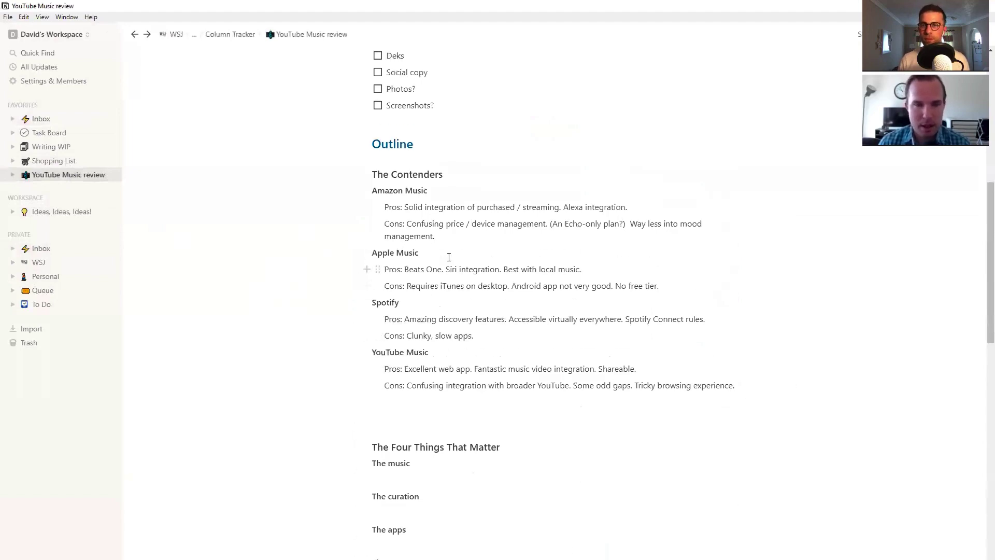
pyautogui.scroll(4, 449, 258)
pyautogui.scroll(4, 448, 258)
pyautogui.scroll(-3, 450, 261)
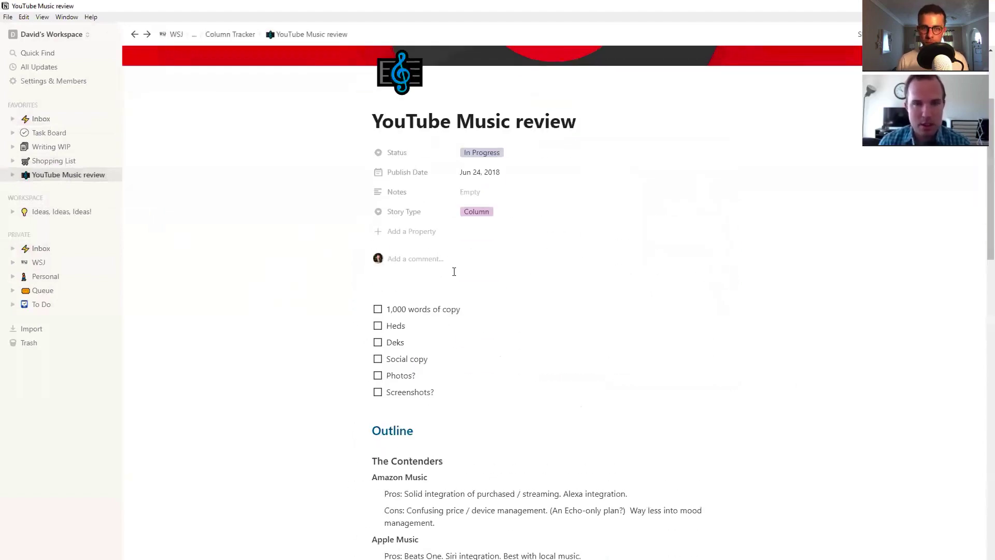
pyautogui.scroll(3, 453, 264)
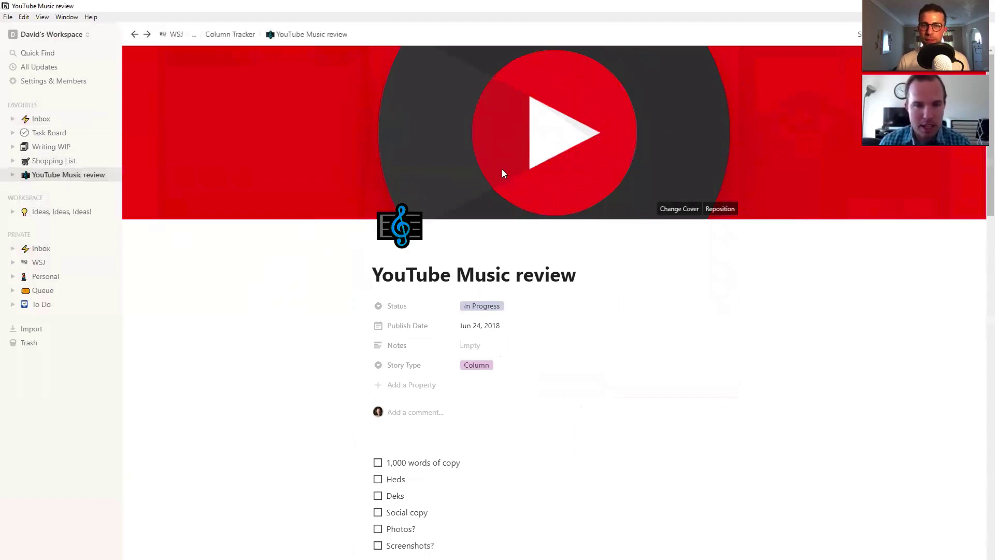
pyautogui.scroll(-5, 513, 195)
pyautogui.scroll(-4, 525, 213)
pyautogui.scroll(-2, 524, 213)
pyautogui.scroll(-5, 517, 222)
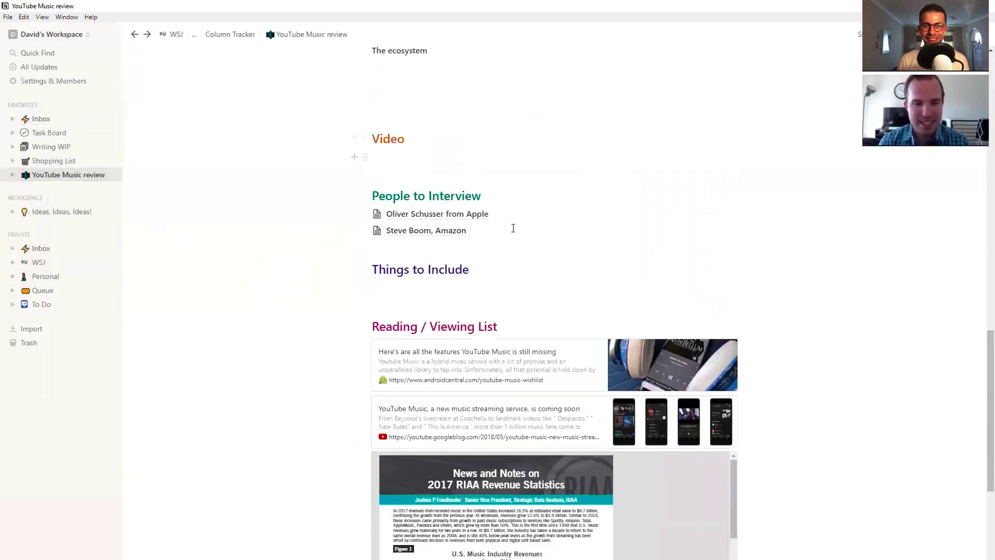
pyautogui.scroll(-3, 514, 228)
pyautogui.scroll(-2, 505, 257)
pyautogui.scroll(-3, 496, 276)
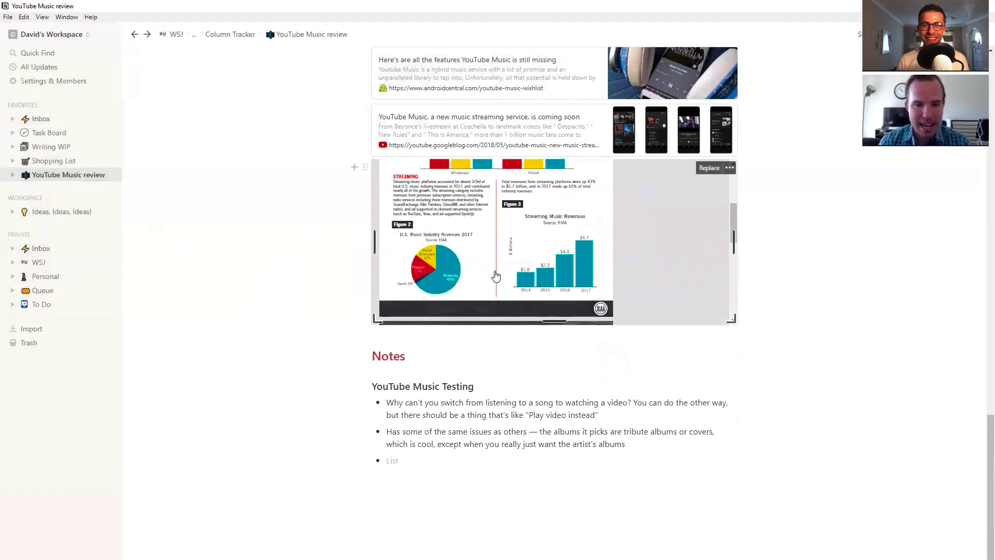
pyautogui.scroll(2, 496, 276)
pyautogui.scroll(3, 267, 264)
pyautogui.scroll(3, 272, 262)
pyautogui.scroll(2, 278, 262)
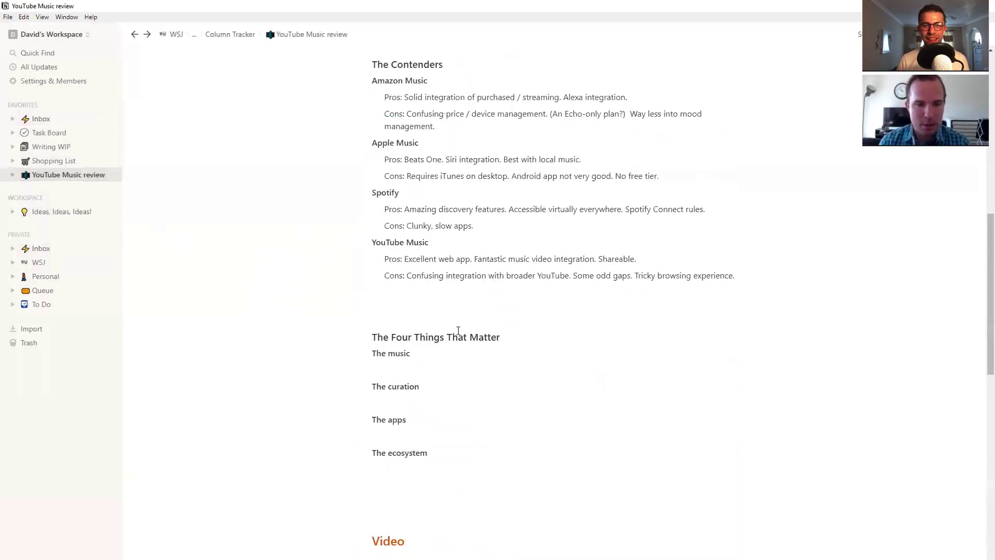
pyautogui.scroll(-3, 457, 332)
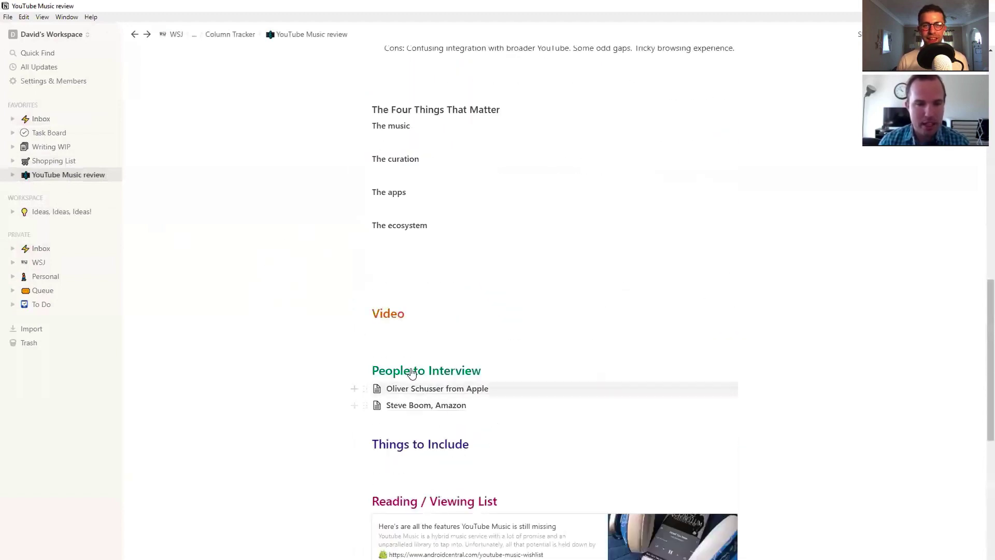
# Step: Add a new Inbox item 'Don't forget to call Dad', with a brief stop at Queue
pyautogui.click(134, 35)
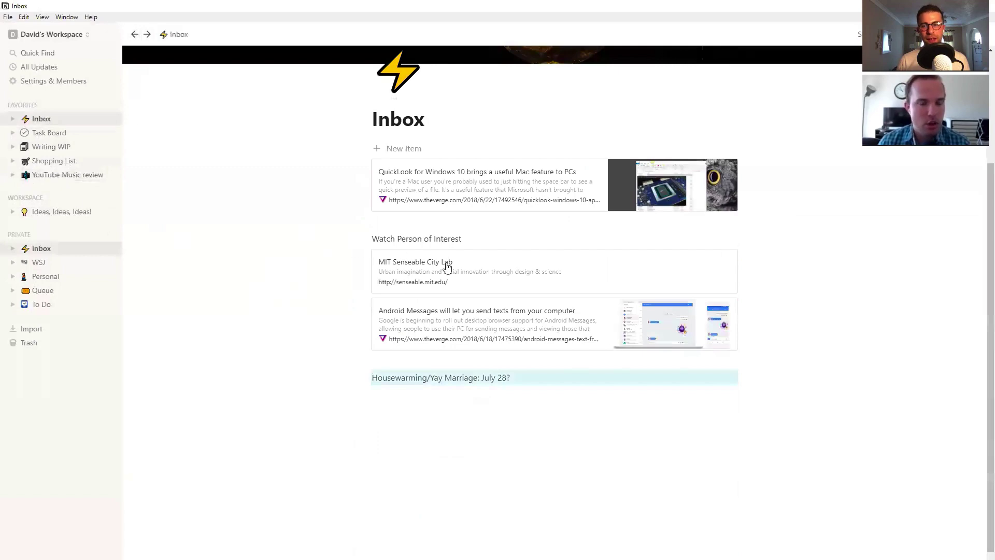
pyautogui.scroll(2, 450, 287)
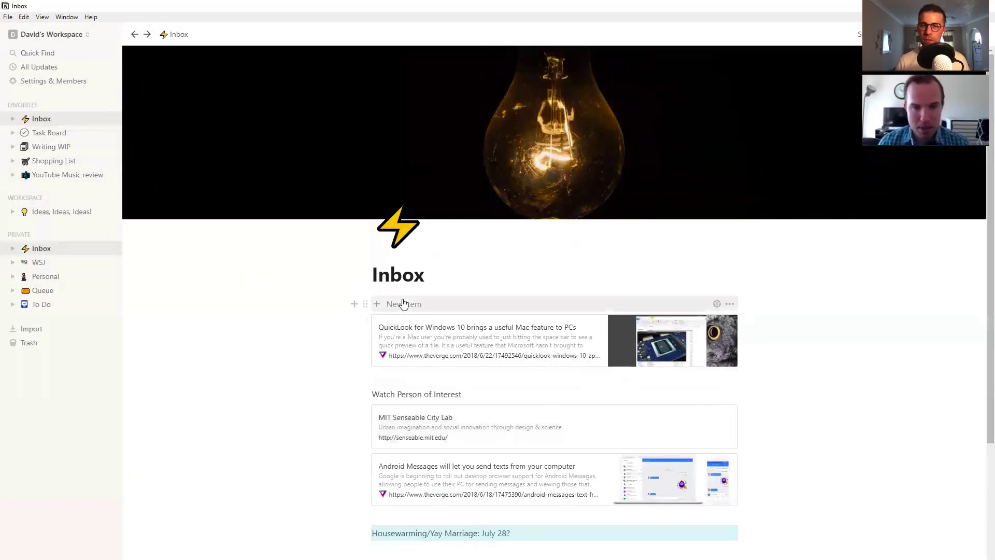
pyautogui.click(716, 304)
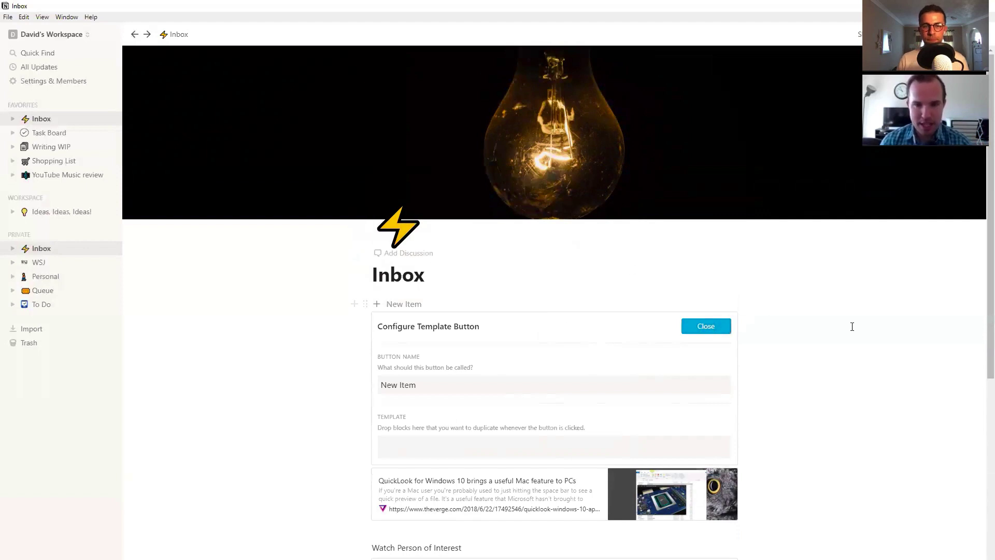
pyautogui.click(709, 327)
pyautogui.click(404, 306)
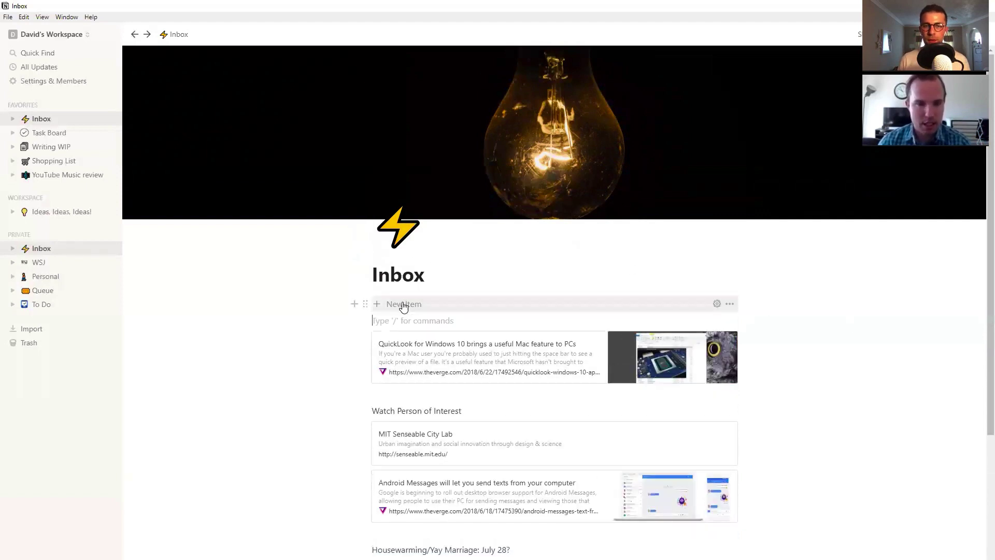
pyautogui.write("Don't forget to call Dad")
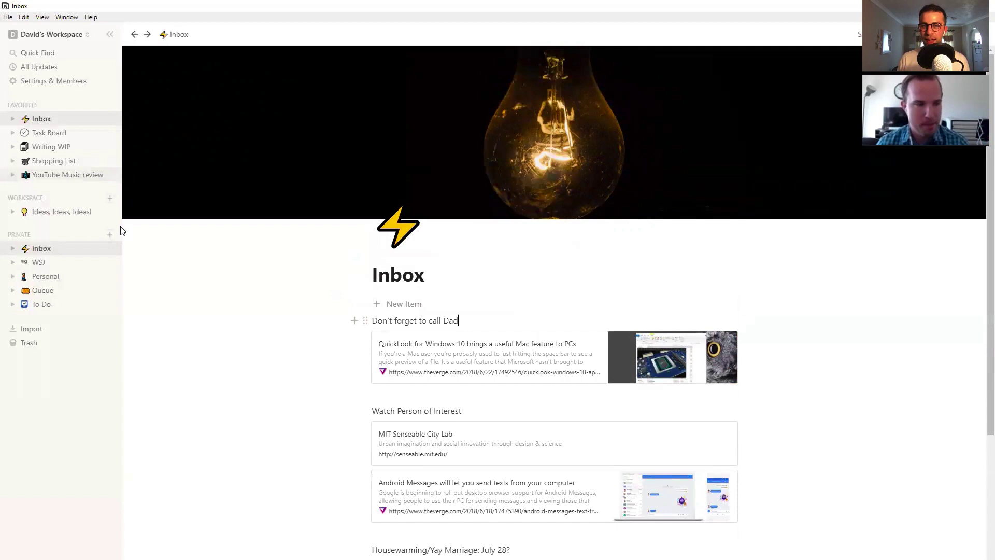
pyautogui.click(60, 295)
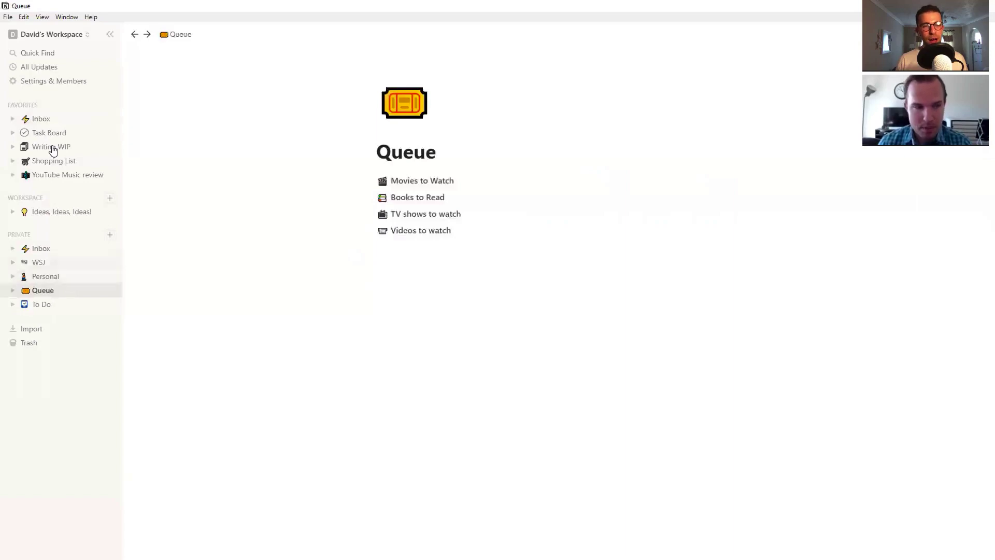
pyautogui.click(46, 119)
pyautogui.scroll(-1, 304, 307)
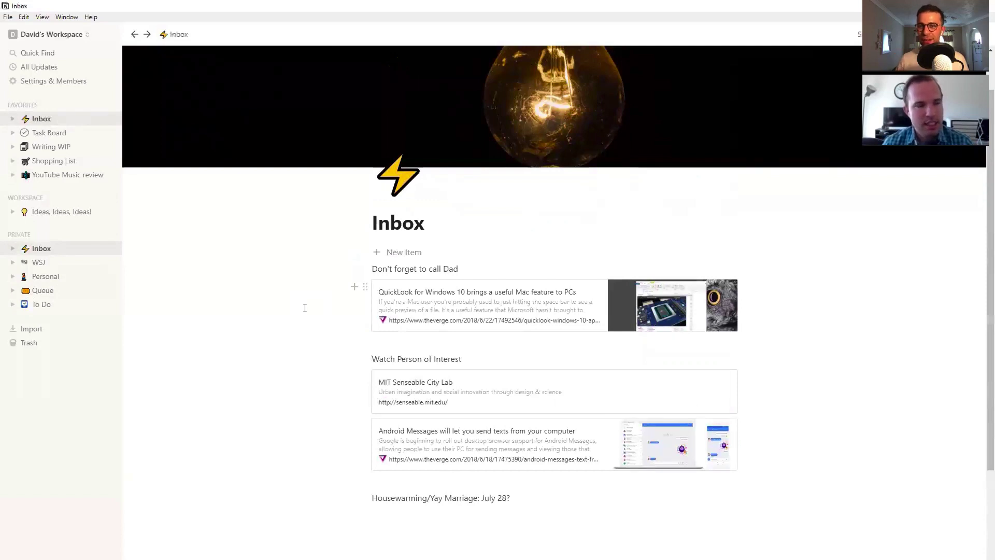
pyautogui.scroll(1, 306, 299)
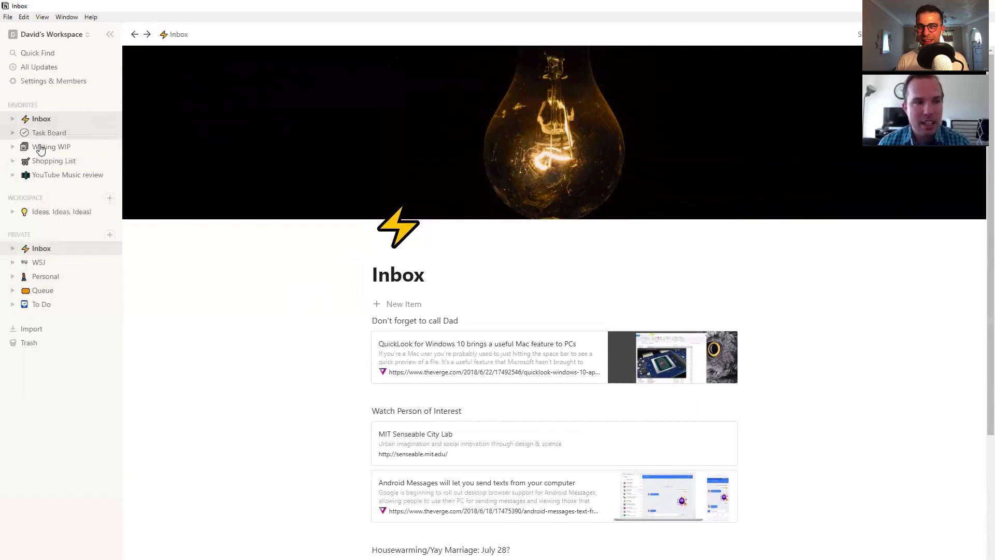
# Step: Pass through Writing WIP and Task Board to reach the Shopping List page
pyautogui.click(43, 144)
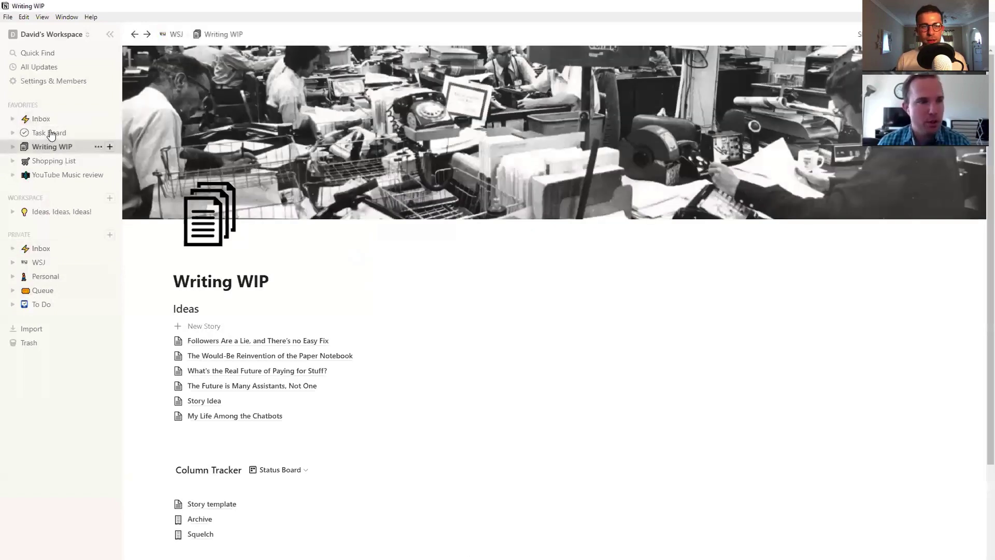
pyautogui.click(51, 134)
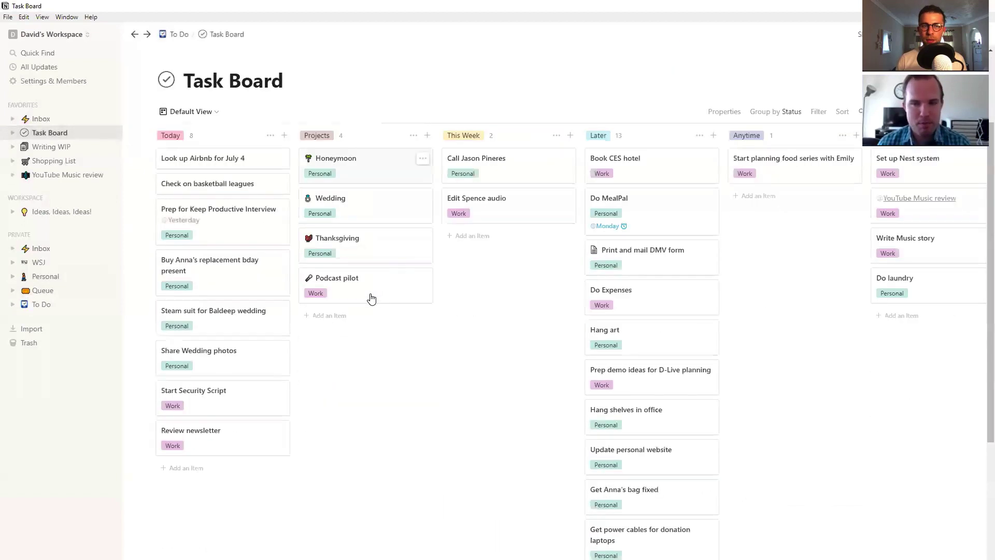
pyautogui.click(53, 162)
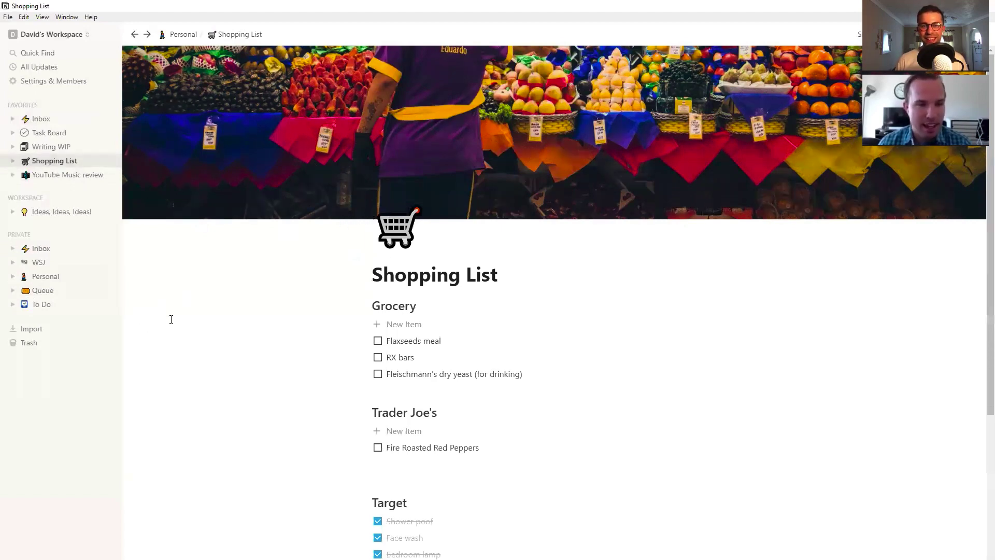
pyautogui.scroll(-3, 330, 395)
pyautogui.scroll(3, 407, 429)
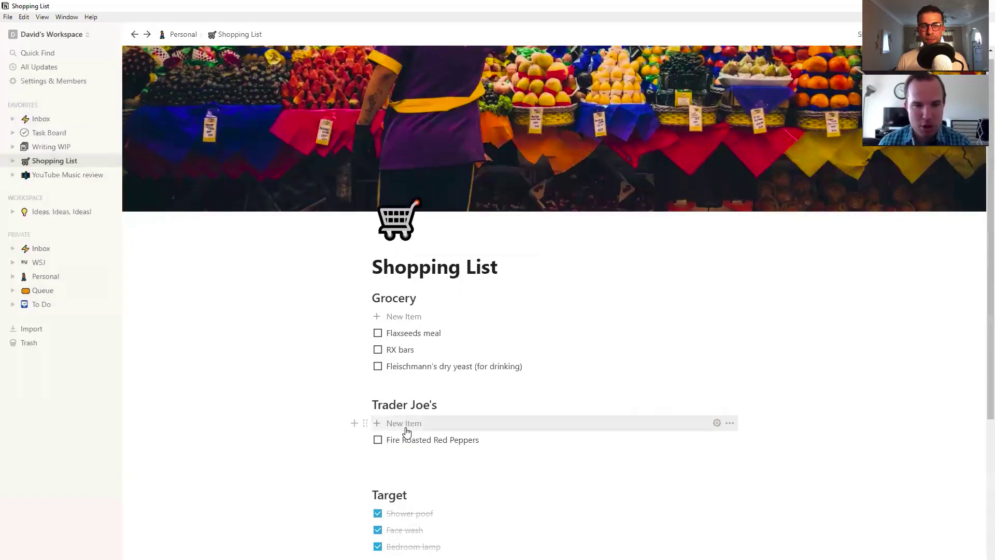
pyautogui.scroll(-3, 406, 434)
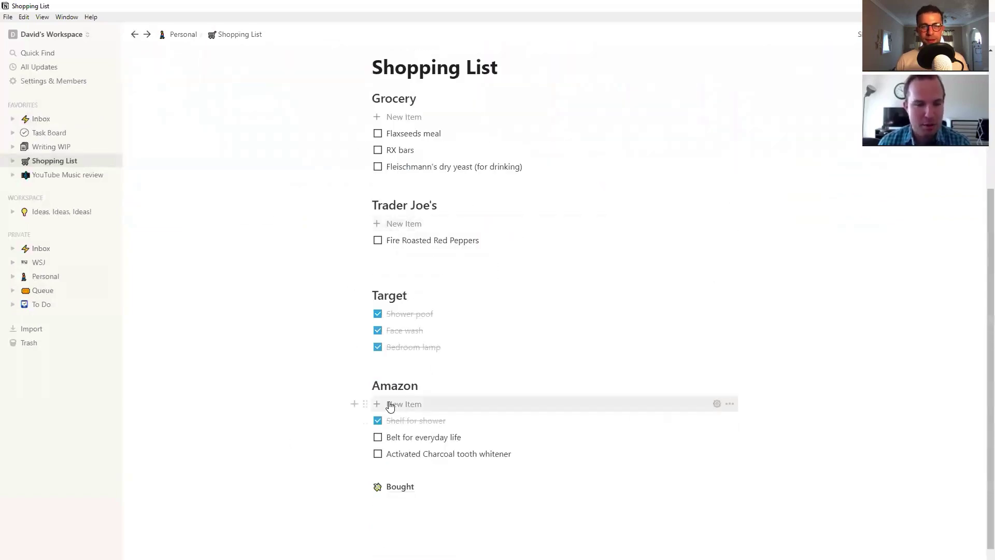
# Step: Drag the three checked Target to-dos into the Bought toggle, then go to Queue
pyautogui.moveTo(418, 350); pyautogui.dragTo(389, 313)
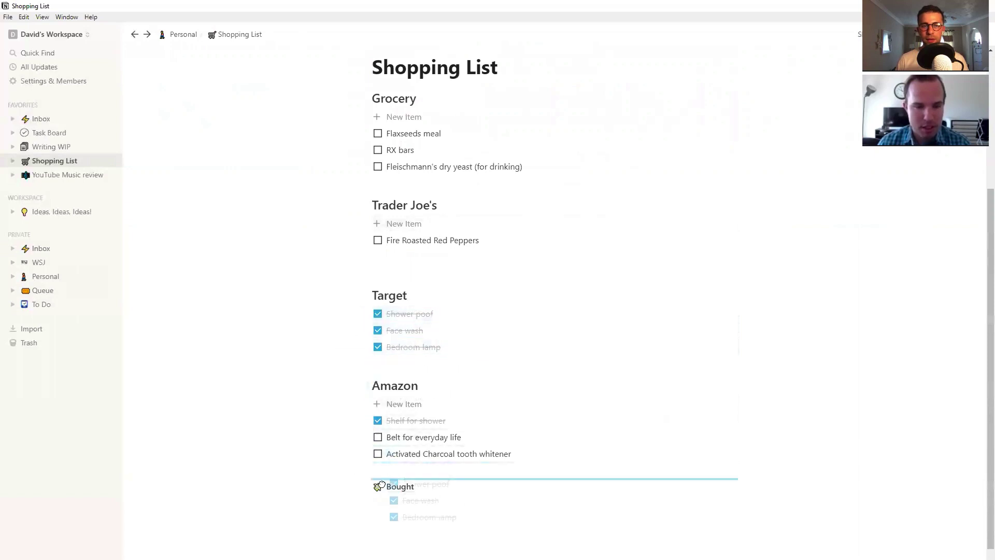
pyautogui.moveTo(366, 313); pyautogui.dragTo(381, 491)
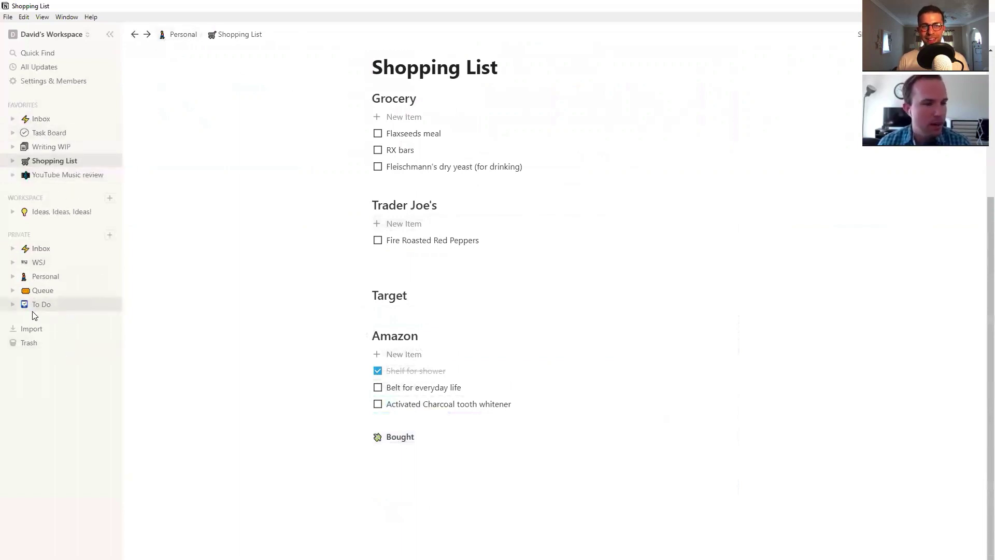
pyautogui.click(38, 291)
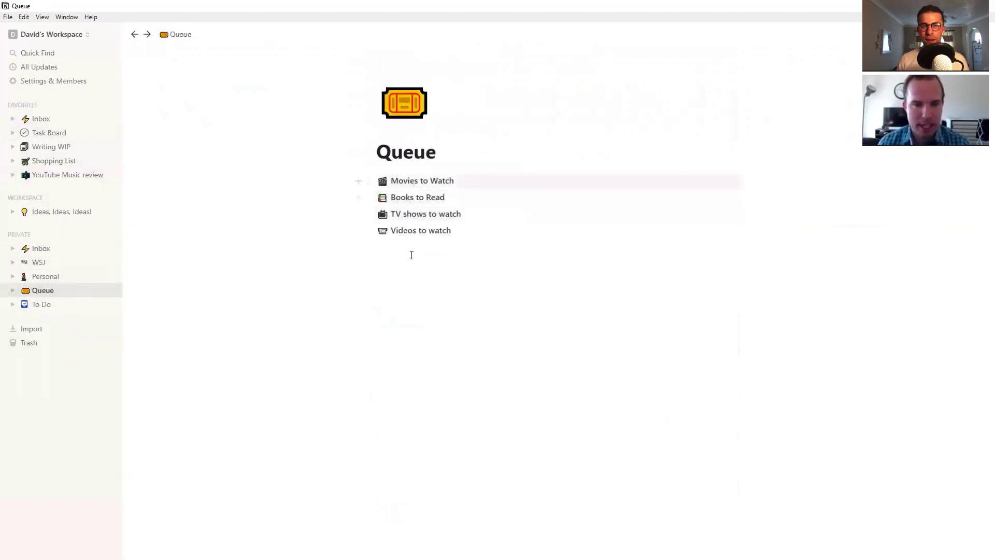
# Step: On Books to Read, move the Reporter card into To Read and keep that status
pyautogui.click(412, 197)
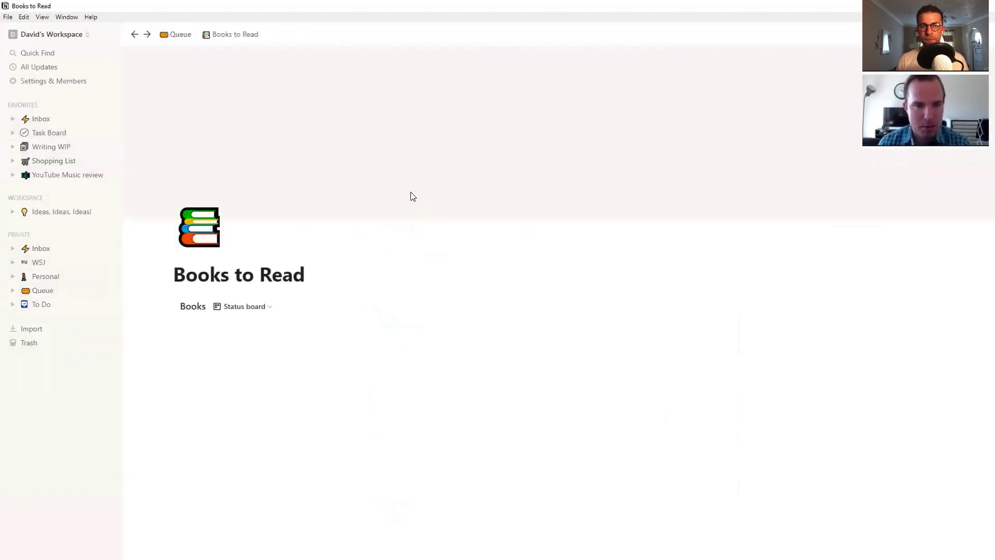
pyautogui.scroll(-1, 462, 281)
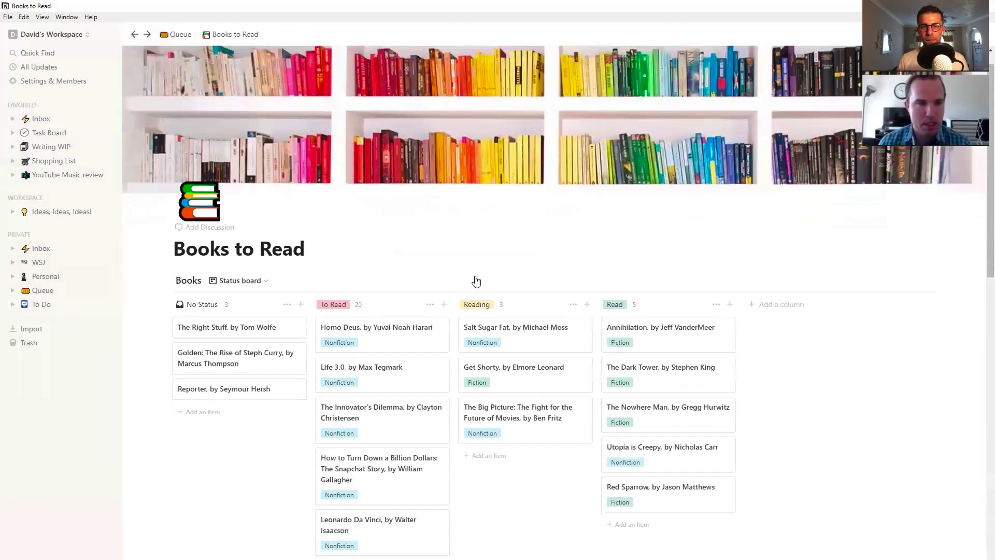
pyautogui.scroll(-3, 505, 295)
pyautogui.scroll(-2, 547, 317)
pyautogui.scroll(2, 547, 316)
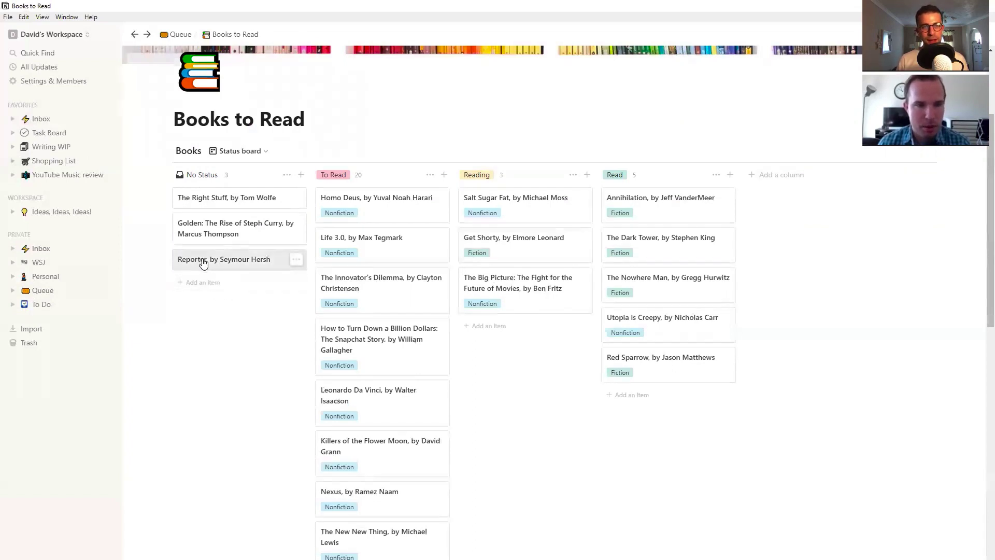
pyautogui.moveTo(202, 259)
pyautogui.mouseDown()
pyautogui.moveTo(340, 179)
pyautogui.moveTo(382, 198)
pyautogui.mouseUp()
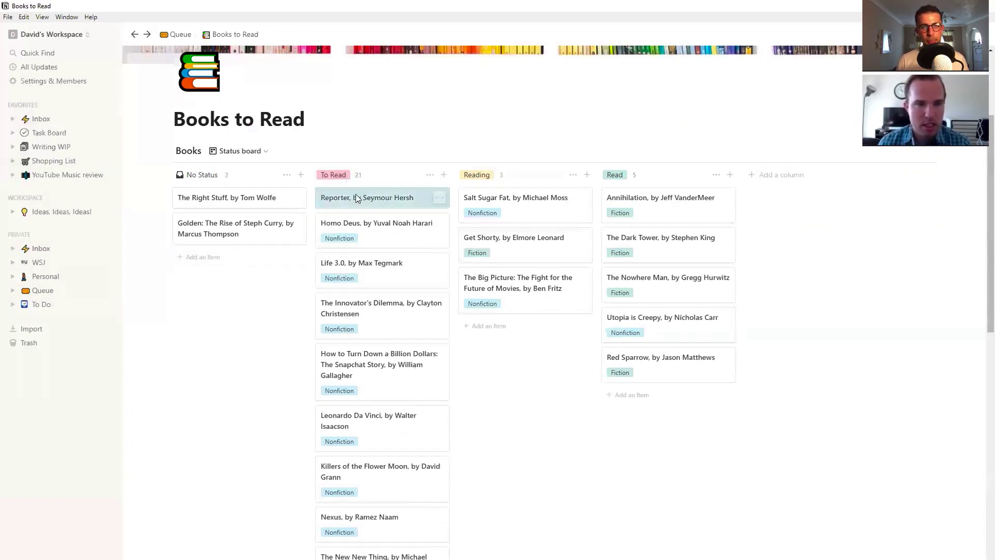
pyautogui.click(395, 196)
pyautogui.click(424, 160)
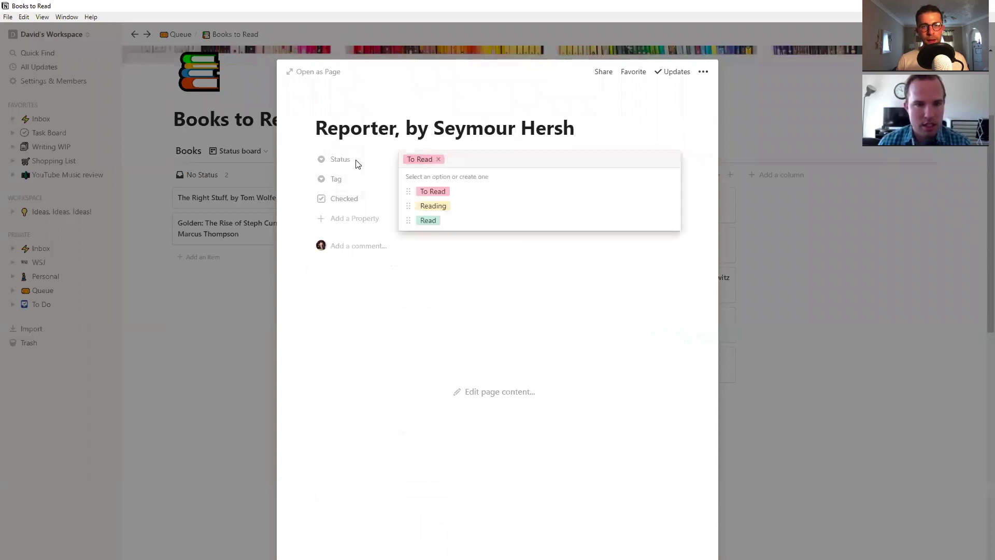
pyautogui.click(433, 191)
# Step: Tag Reporter as Nonfiction, close its page, and briefly preview the entry again
pyautogui.click(427, 179)
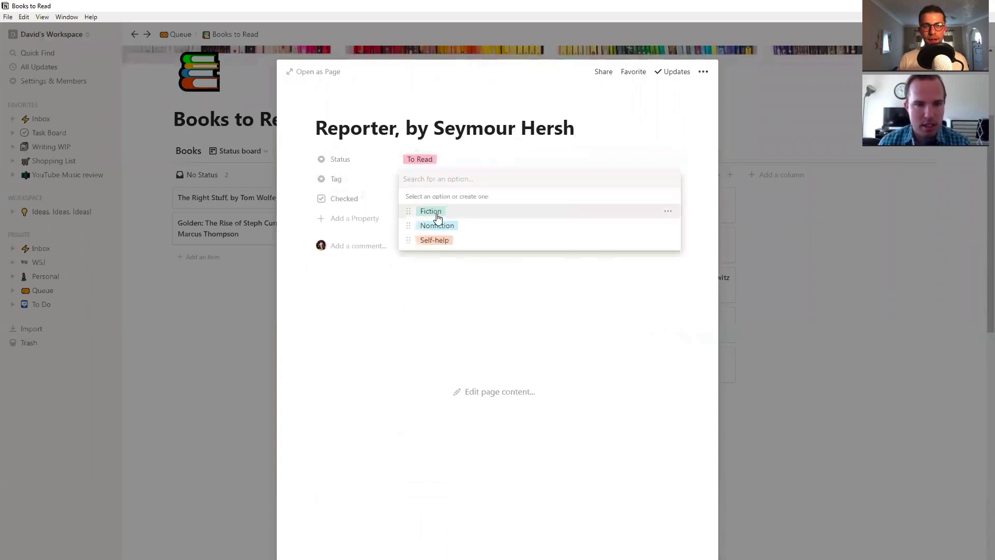
pyautogui.click(436, 225)
pyautogui.click(813, 377)
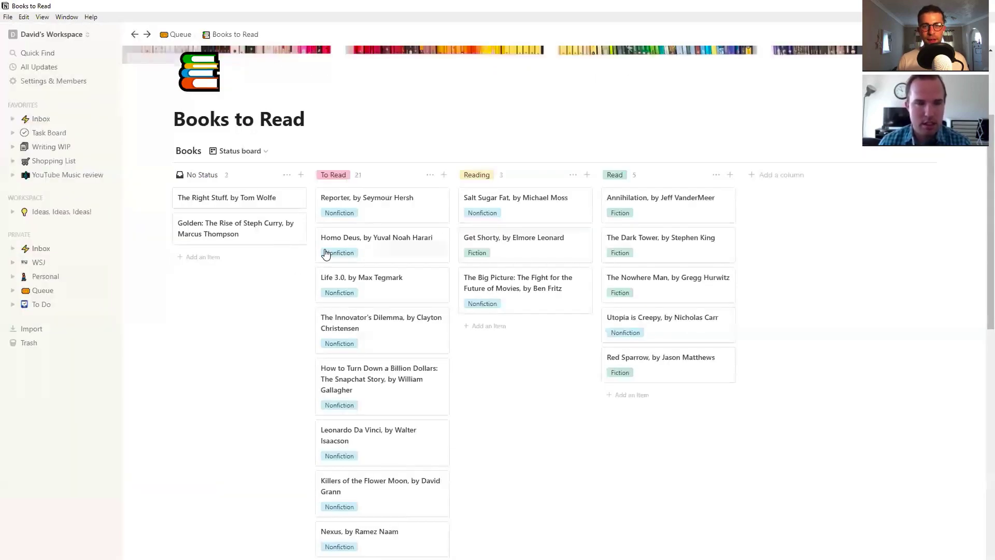
pyautogui.scroll(-3, 361, 436)
pyautogui.scroll(-5, 361, 405)
pyautogui.scroll(-2, 381, 346)
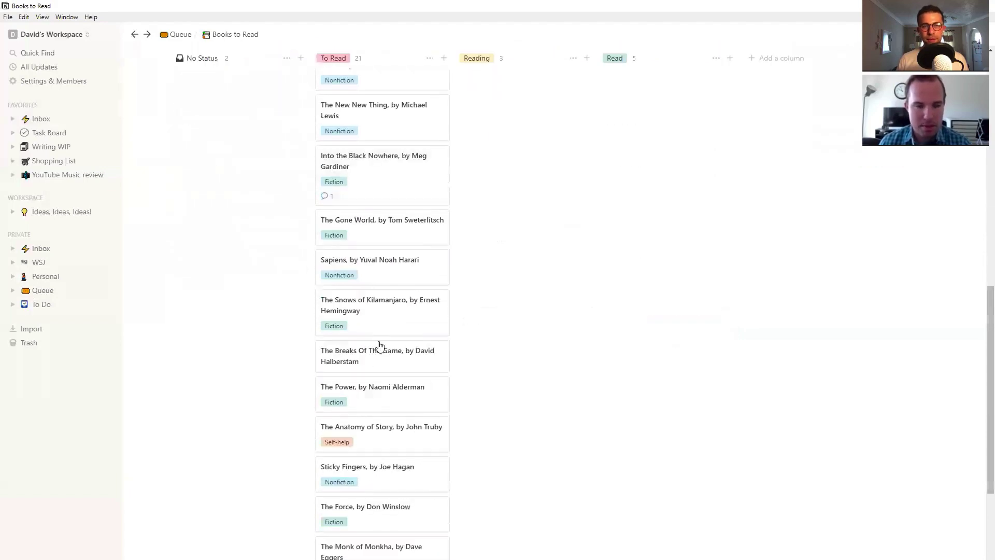
pyautogui.scroll(1, 388, 300)
pyautogui.scroll(5, 381, 292)
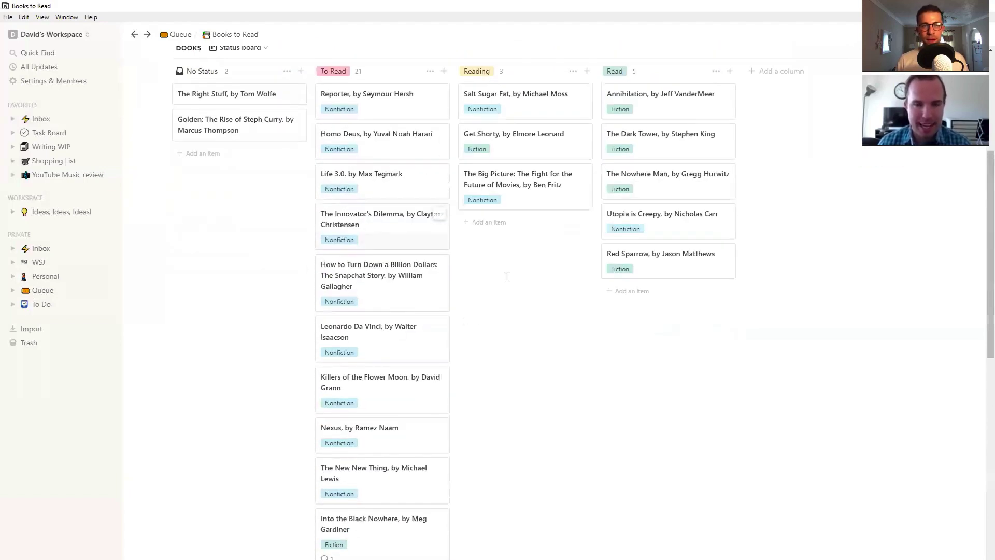
pyautogui.scroll(2, 506, 277)
pyautogui.scroll(2, 511, 293)
pyautogui.moveTo(500, 340); pyautogui.dragTo(649, 238)
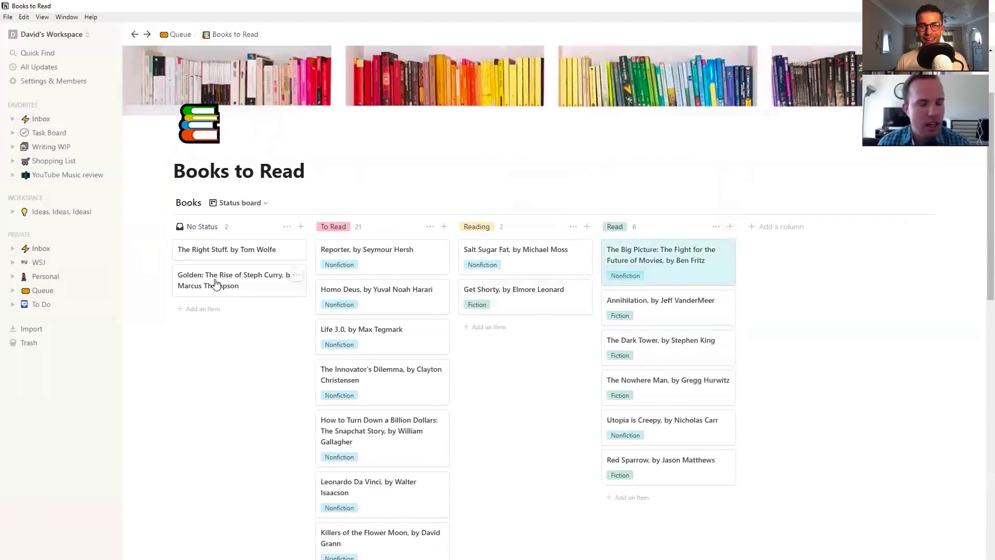
pyautogui.moveTo(236, 125)
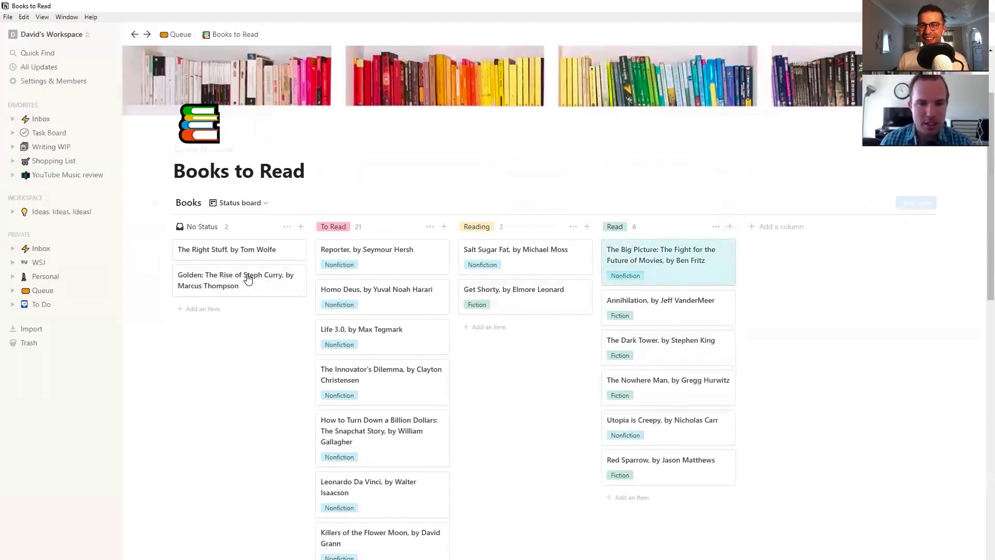
pyautogui.scroll(-5, 282, 311)
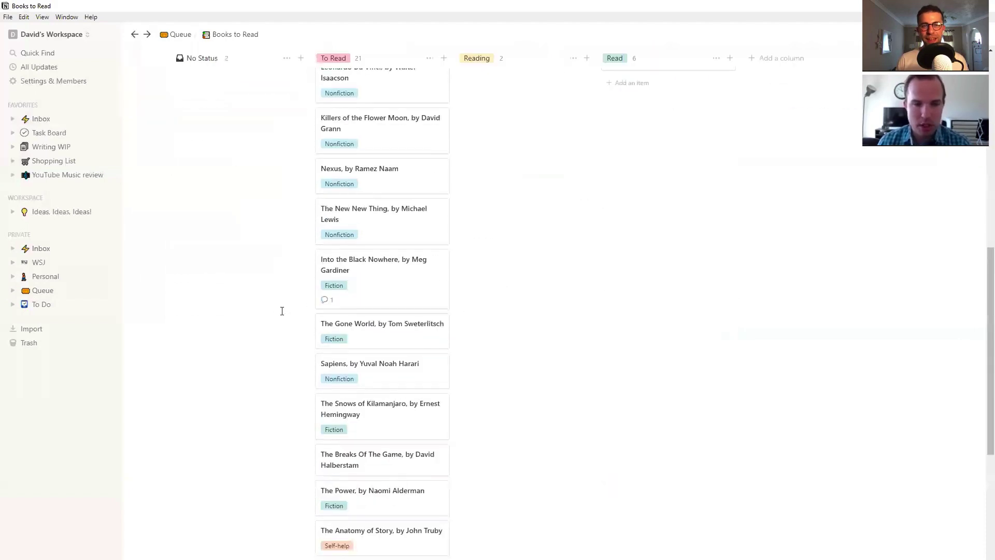
pyautogui.scroll(3, 281, 311)
pyautogui.scroll(2, 285, 313)
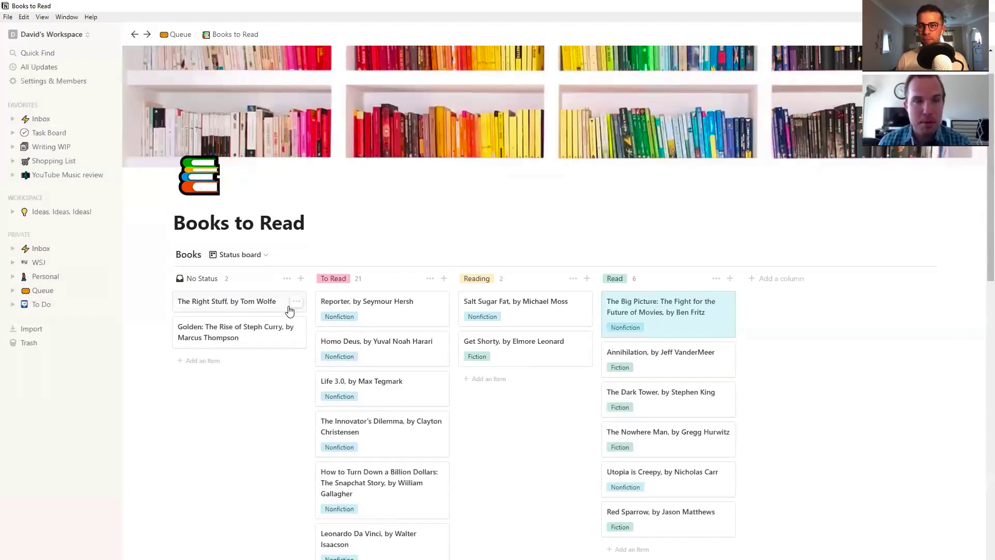
pyautogui.scroll(1, 288, 310)
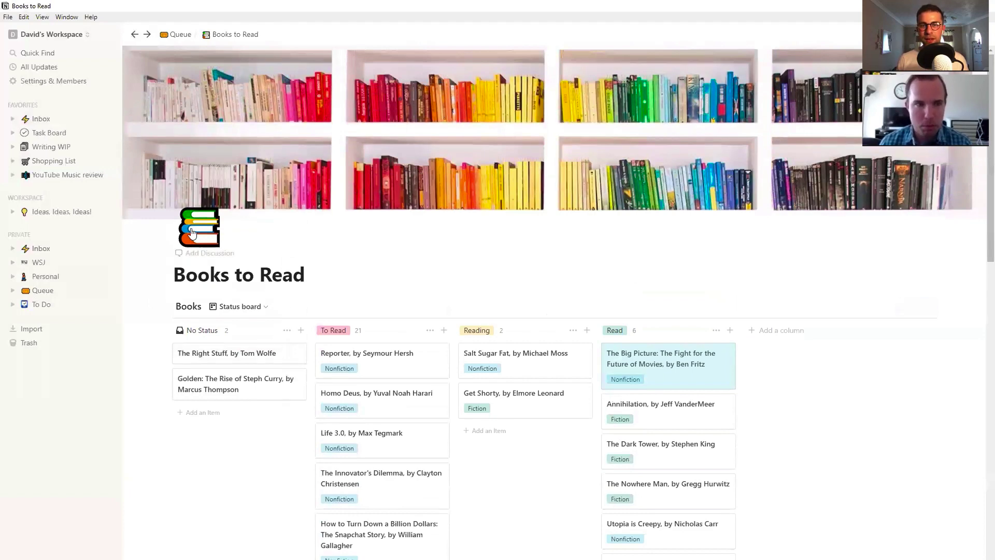
pyautogui.click(132, 35)
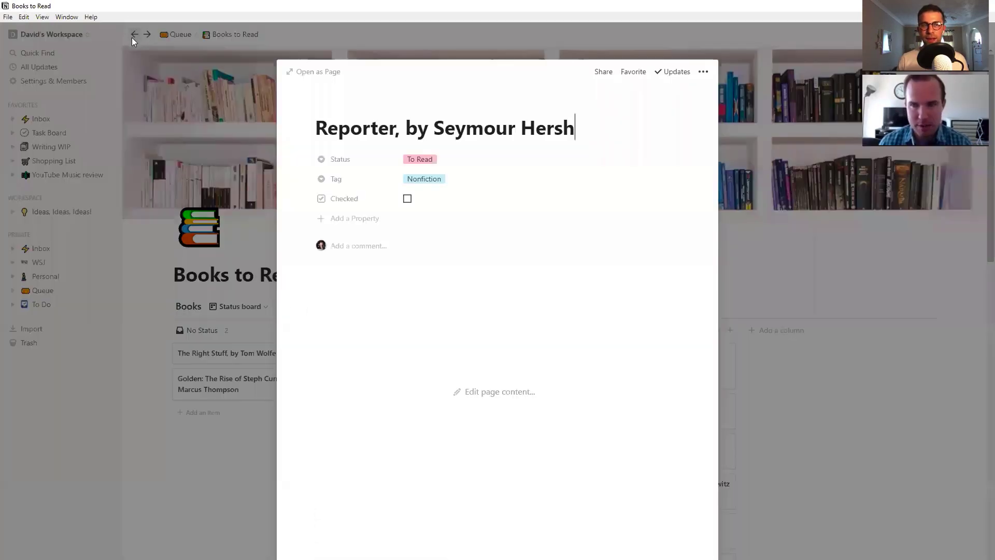
pyautogui.click(778, 248)
# Step: Open Movies to Watch from Queue and switch it to the Sort by Category board view
pyautogui.click(180, 35)
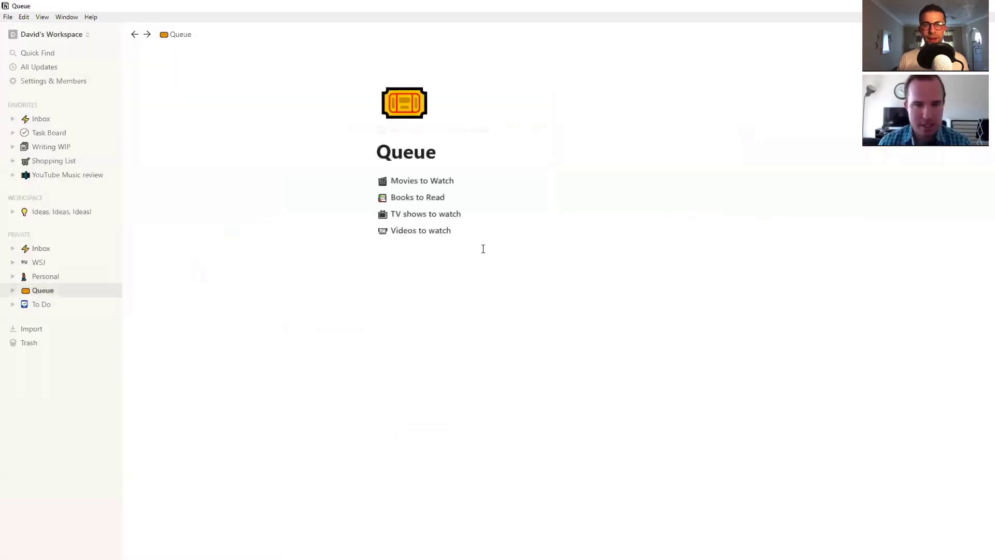
pyautogui.click(412, 181)
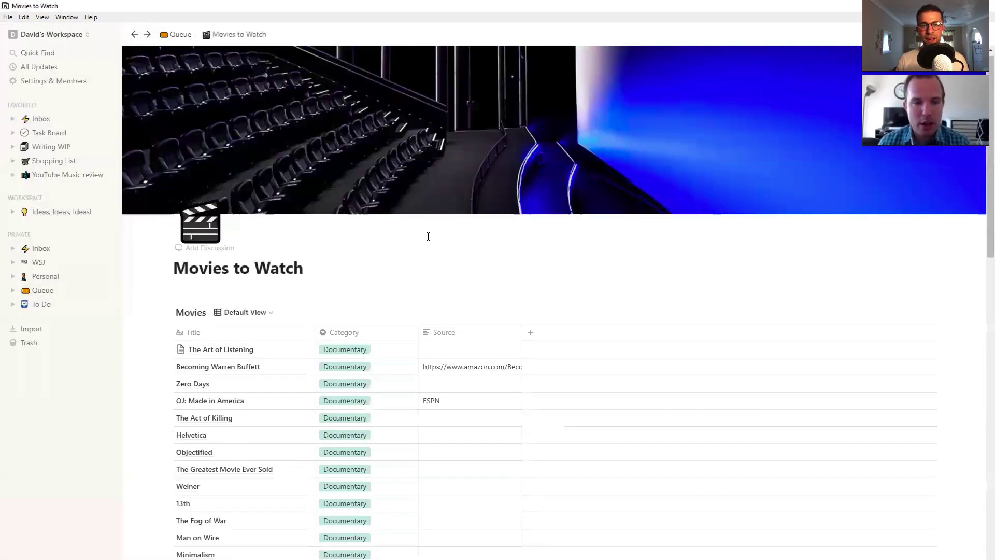
pyautogui.scroll(-3, 311, 186)
pyautogui.click(256, 110)
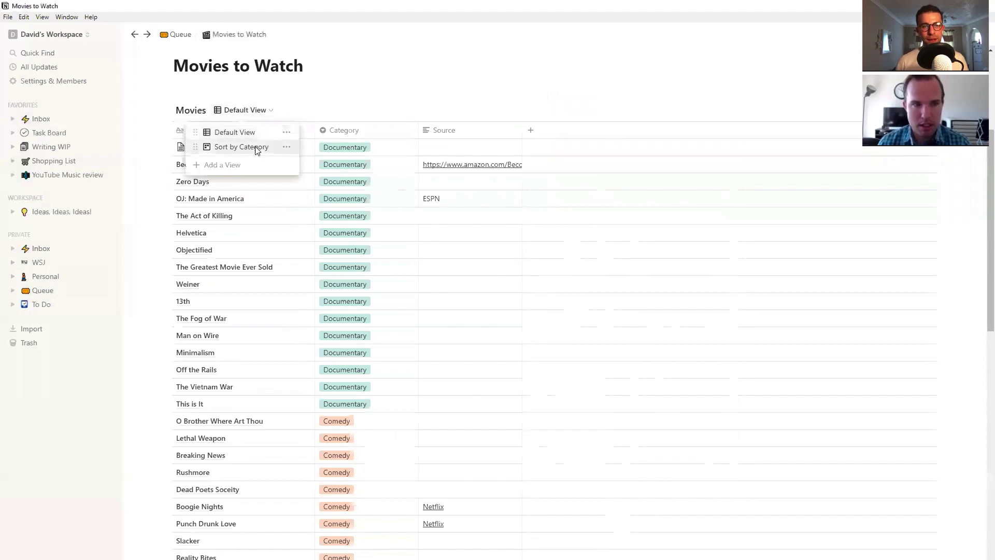
pyautogui.click(241, 147)
pyautogui.scroll(-3, 510, 256)
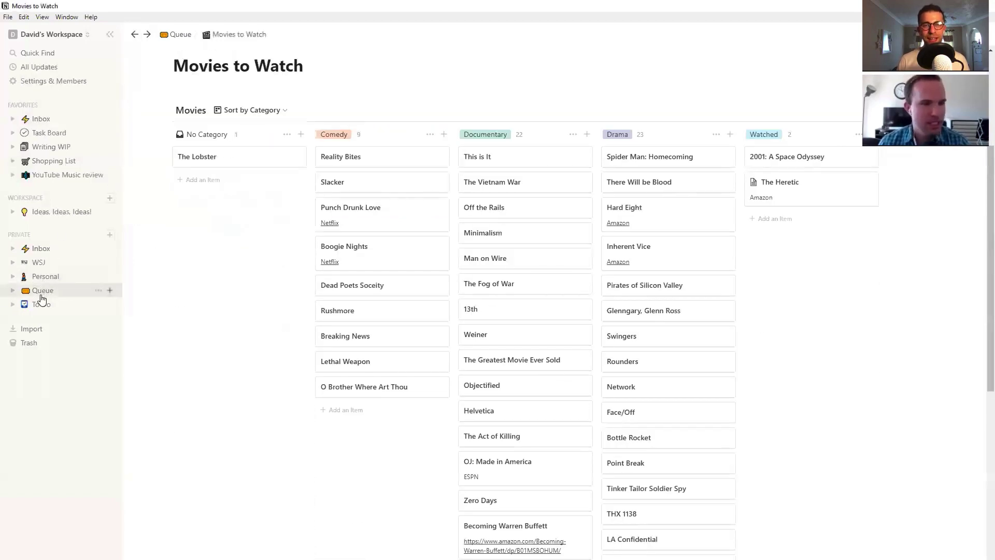
pyautogui.scroll(3, 189, 267)
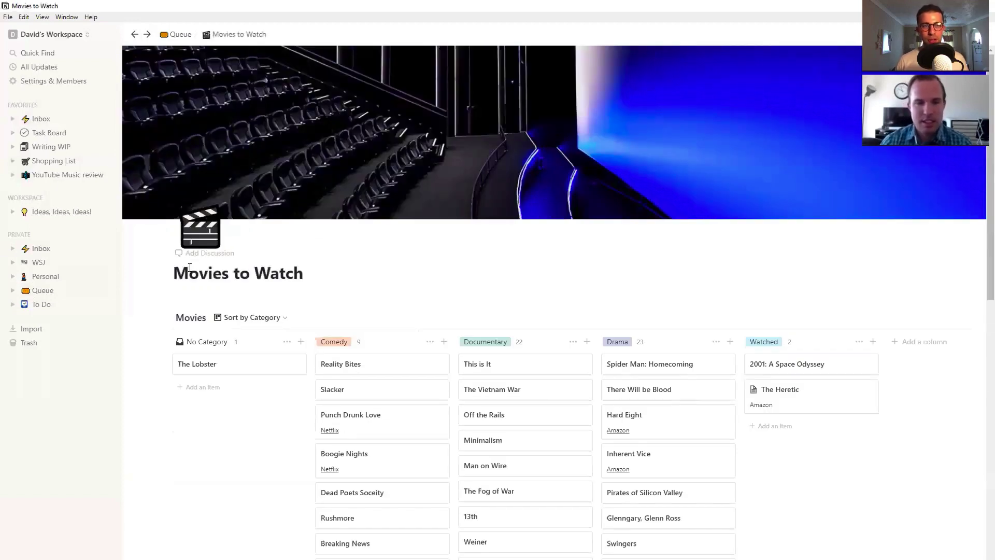
# Step: Return Movies to Watch to its Default View table, then open Books to Read from Queue
pyautogui.click(247, 319)
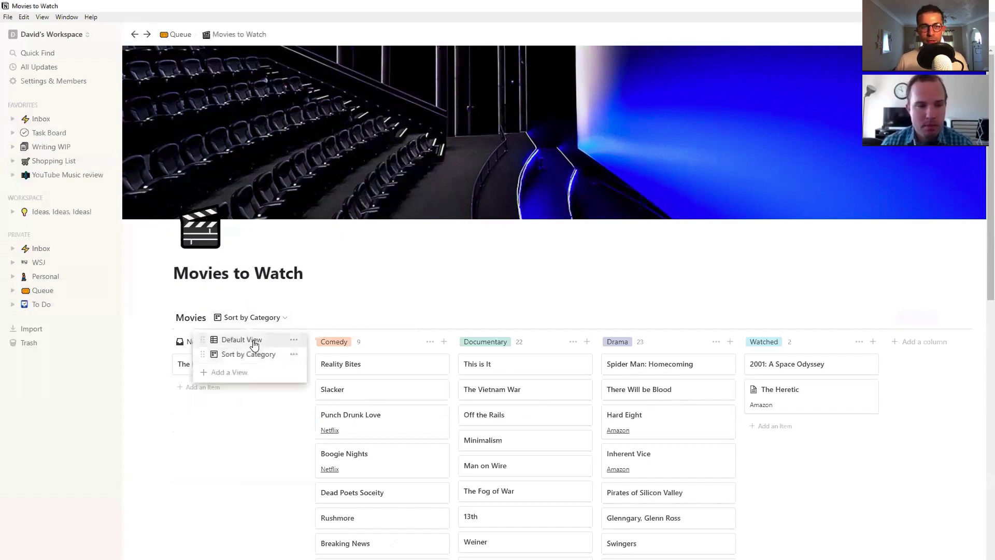
pyautogui.click(254, 342)
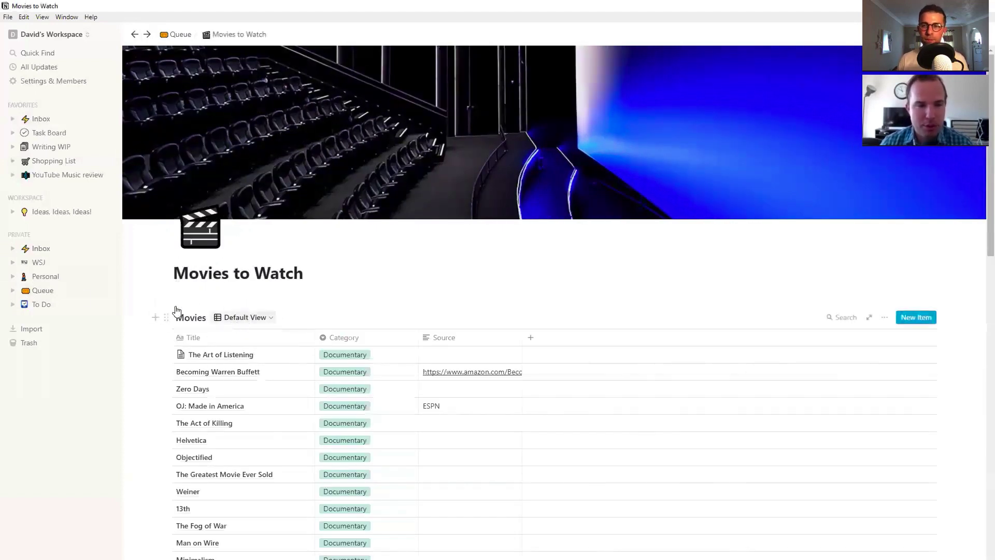
pyautogui.click(178, 35)
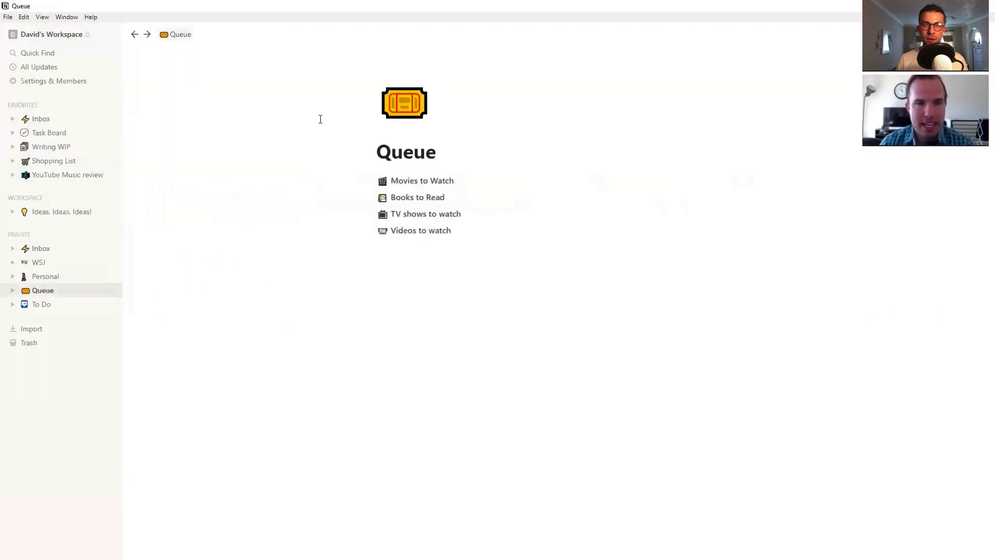
pyautogui.click(419, 199)
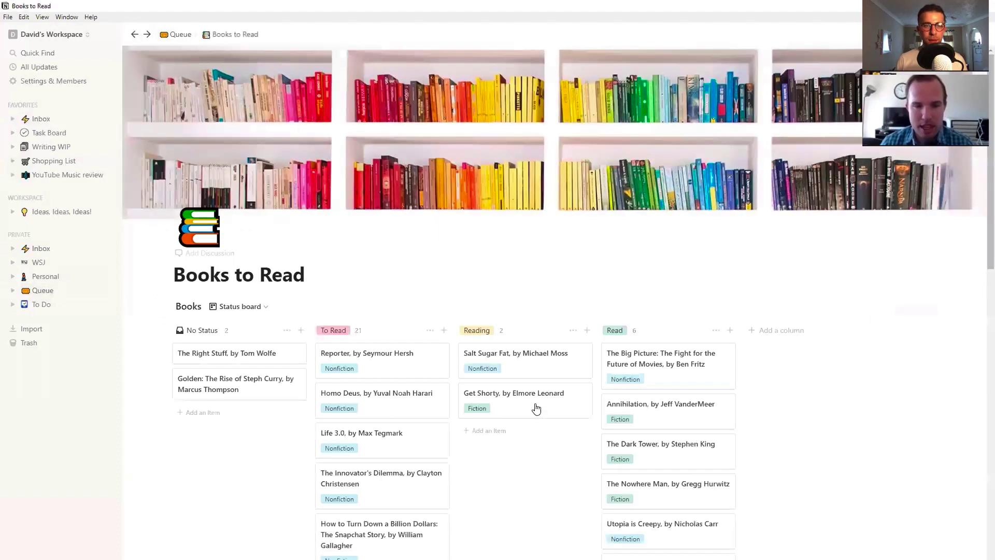
pyautogui.scroll(-3, 533, 413)
pyautogui.scroll(3, 533, 413)
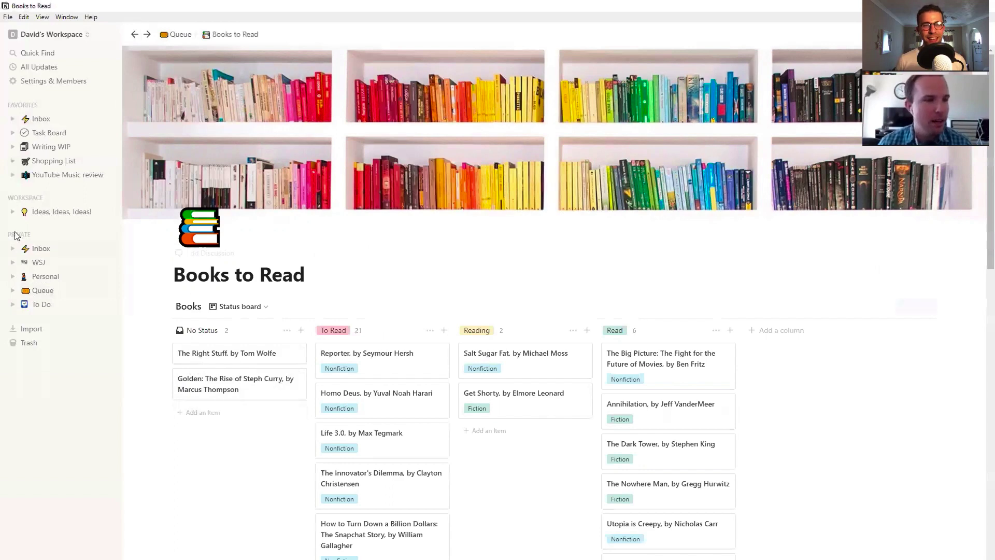
# Step: From the Task Board, create an untitled page and preview the Weekly Agenda template, then return to the Task Board
pyautogui.click(44, 136)
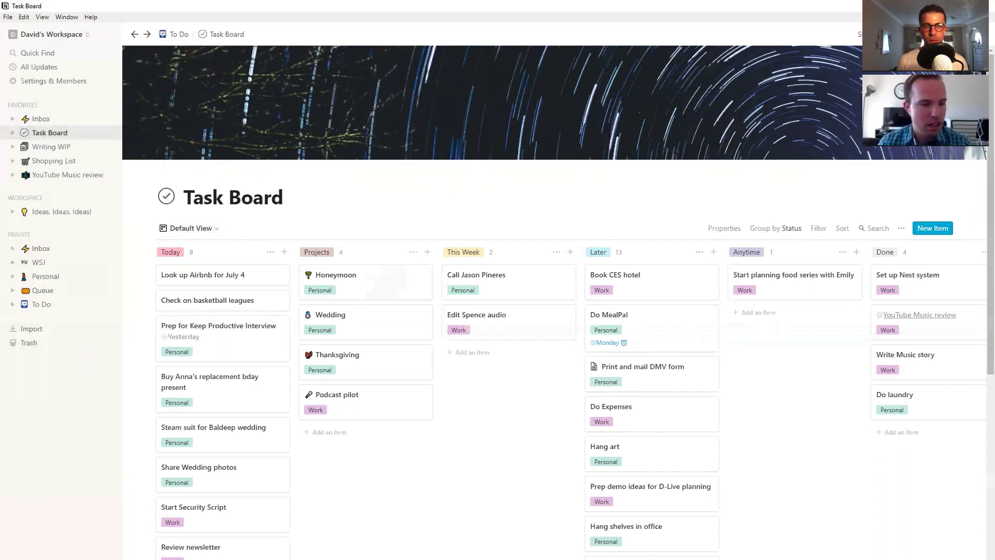
pyautogui.hotkey('ctrl', 'n')
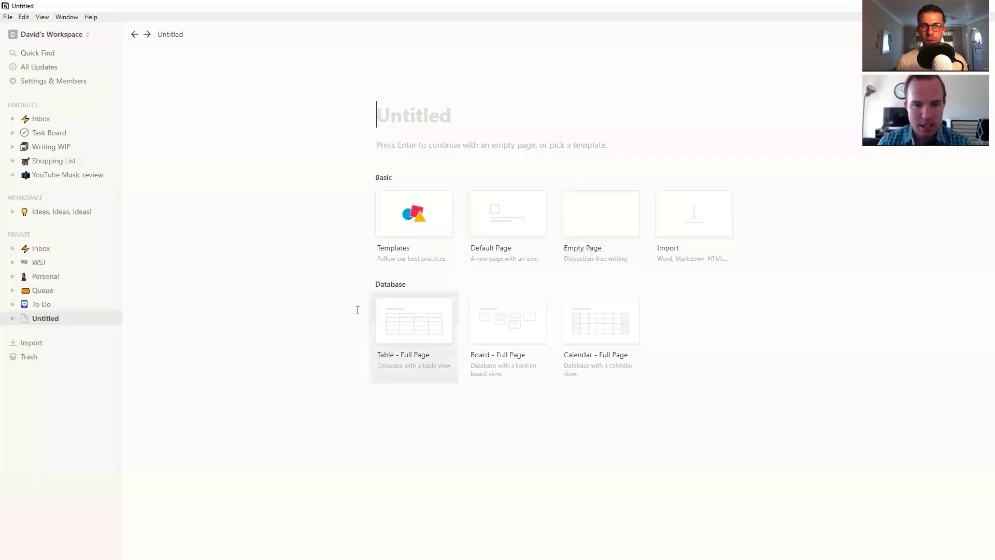
pyautogui.click(417, 218)
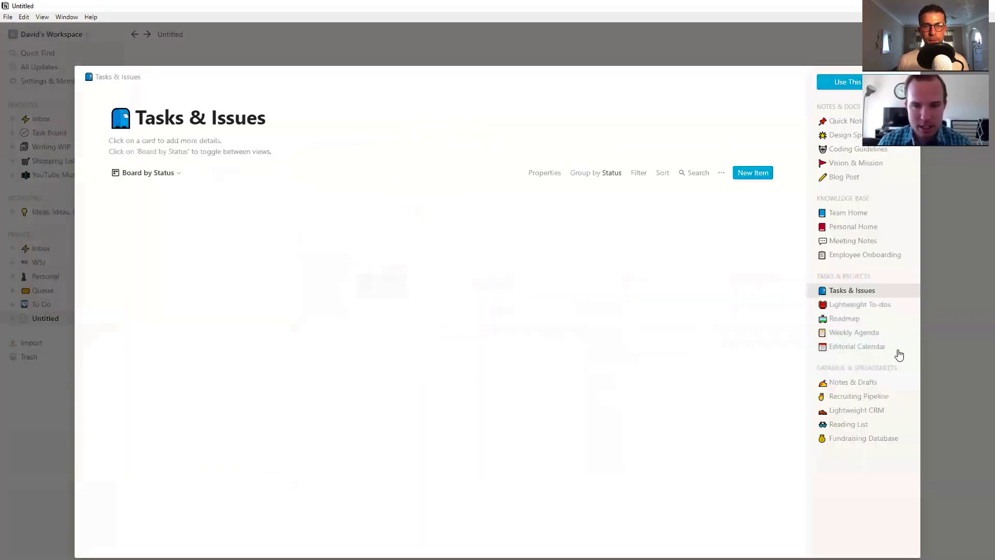
pyautogui.click(865, 334)
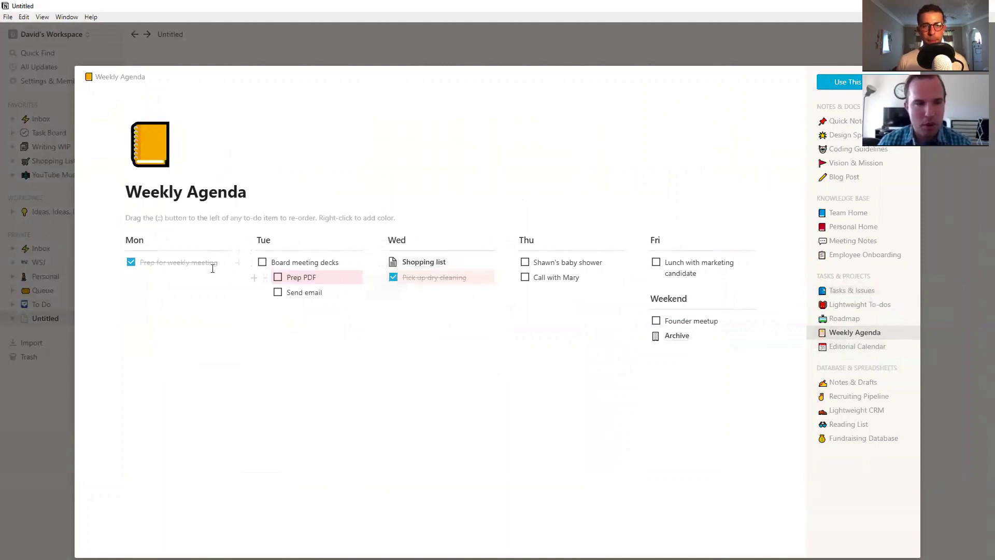
pyautogui.click(424, 56)
pyautogui.click(46, 132)
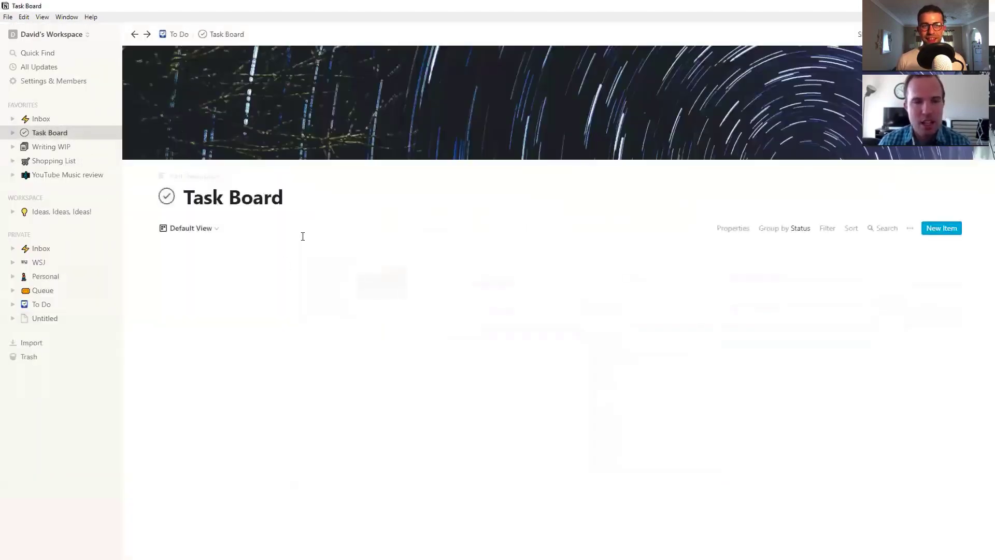
pyautogui.scroll(-3, 308, 225)
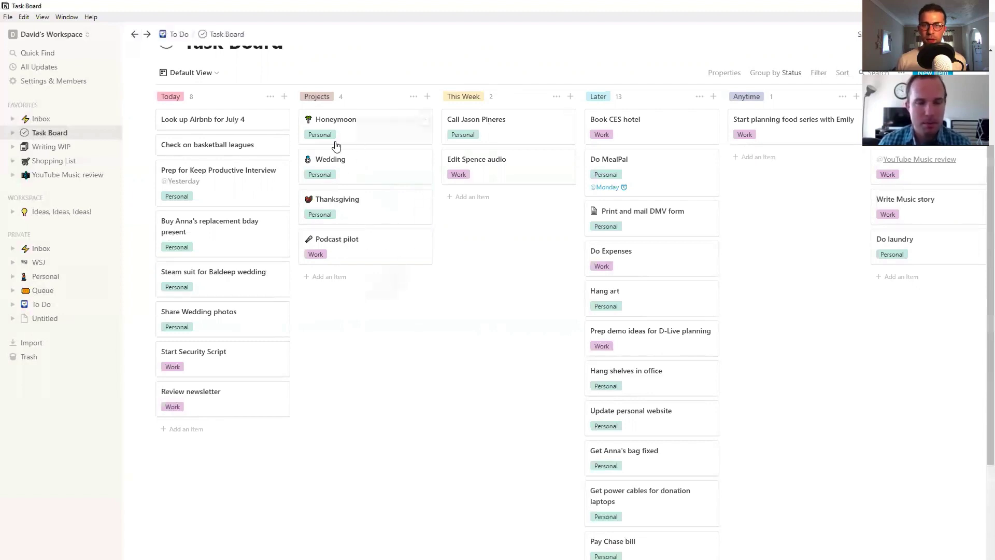
pyautogui.moveTo(652, 172)
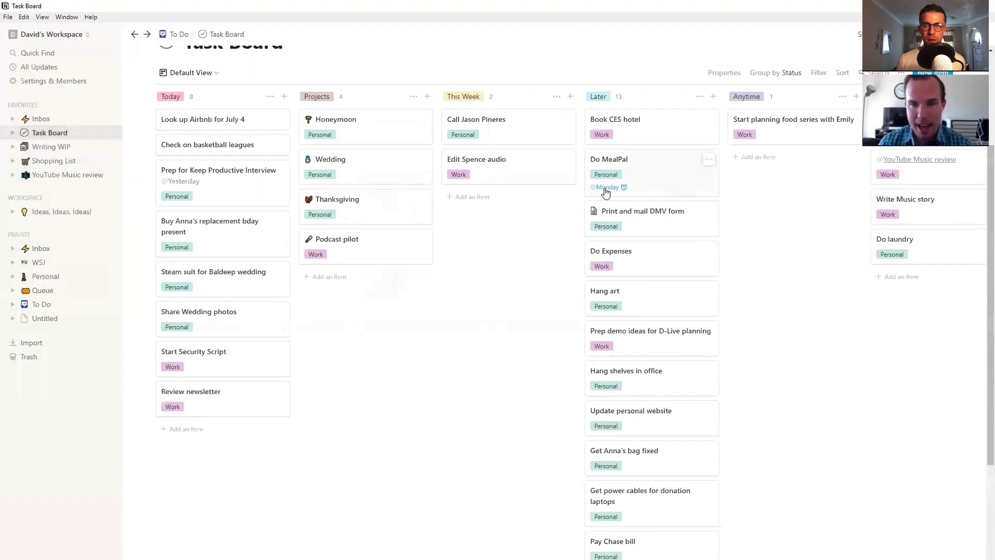
pyautogui.click(606, 193)
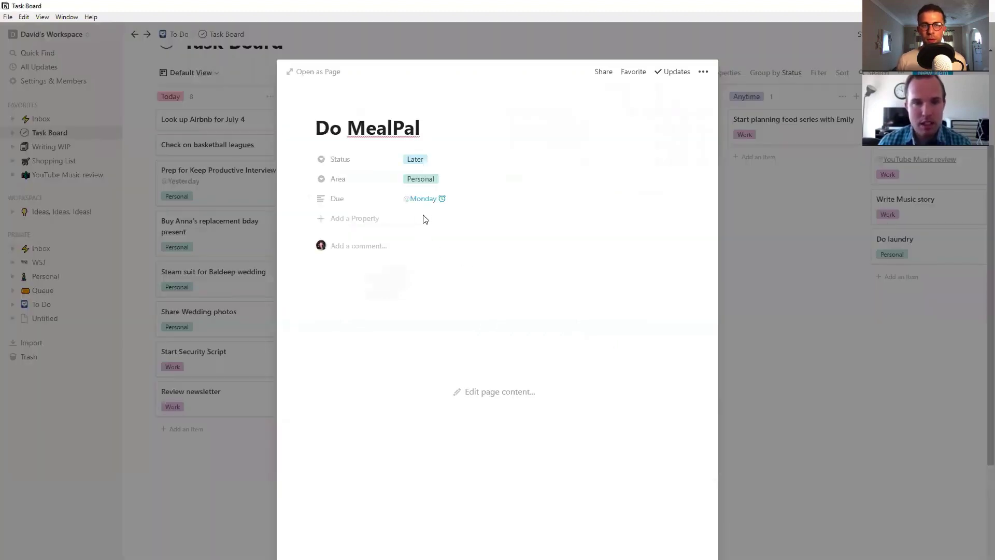
pyautogui.click(418, 203)
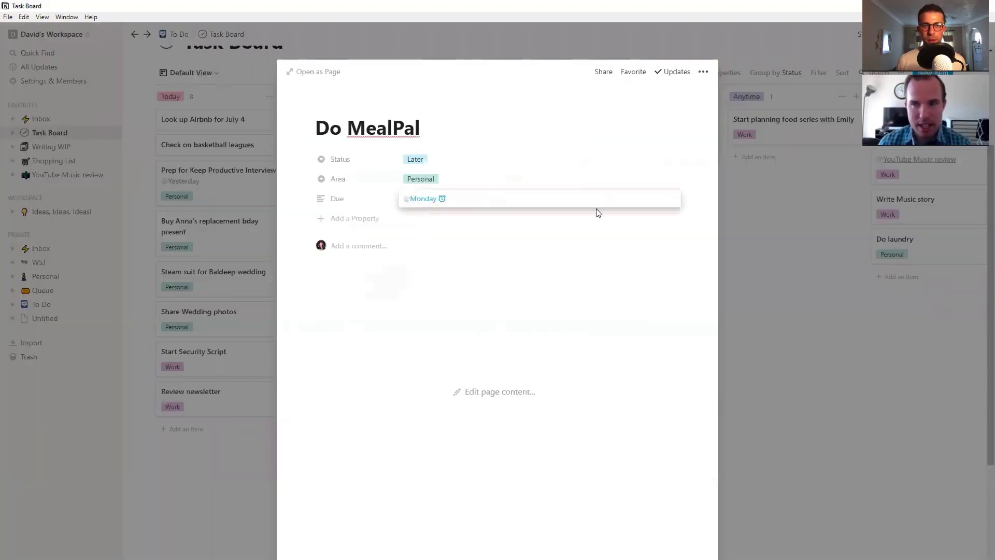
pyautogui.press('Escape')
pyautogui.click(750, 240)
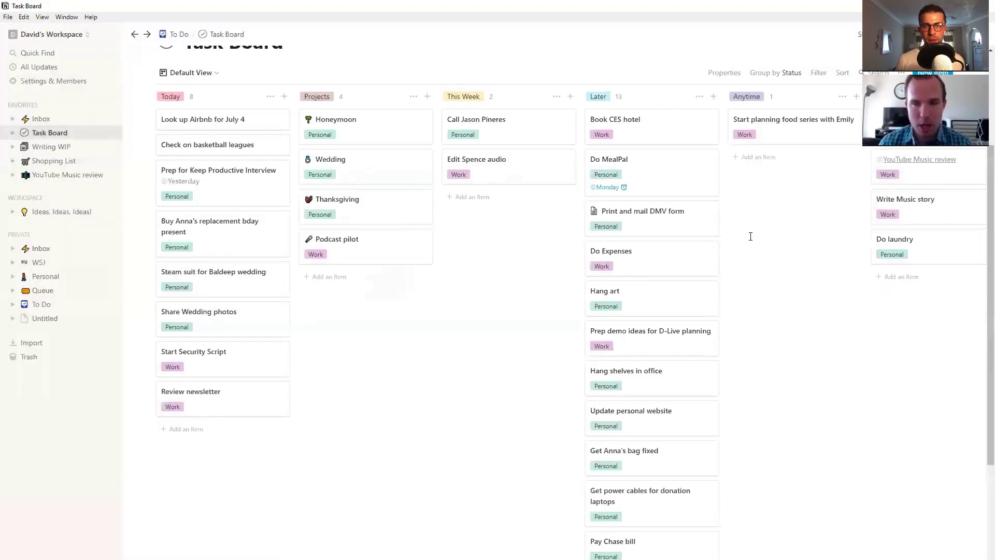
pyautogui.hscroll(2, 751, 236)
pyautogui.hscroll(5, 750, 236)
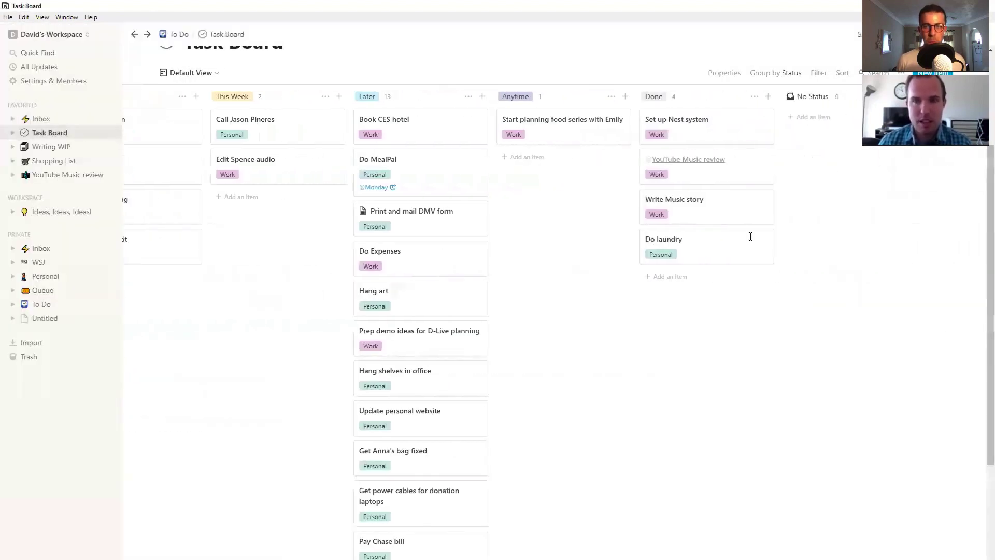
pyautogui.hscroll(-2, 751, 237)
pyautogui.hscroll(-2, 750, 236)
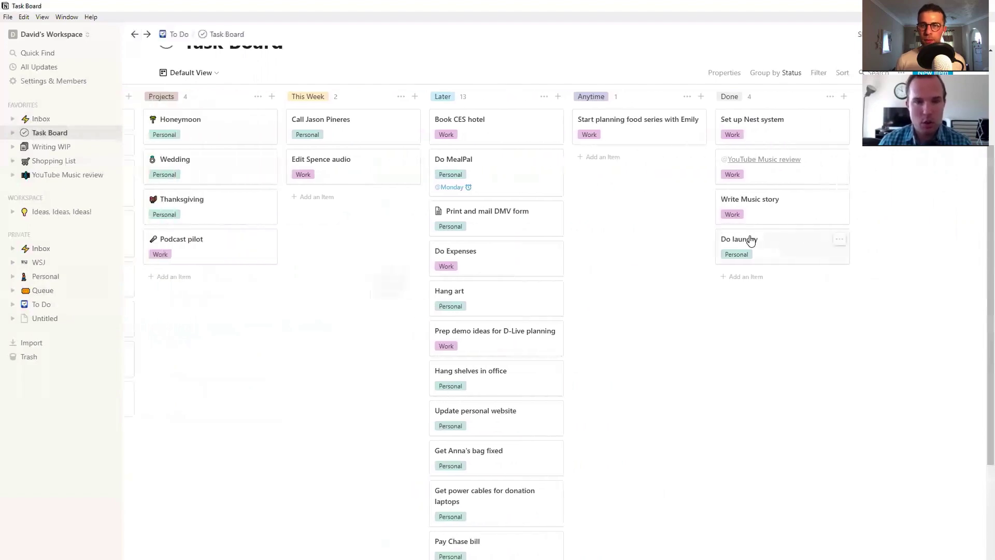
pyautogui.hscroll(-3, 751, 236)
pyautogui.hscroll(-1, 750, 236)
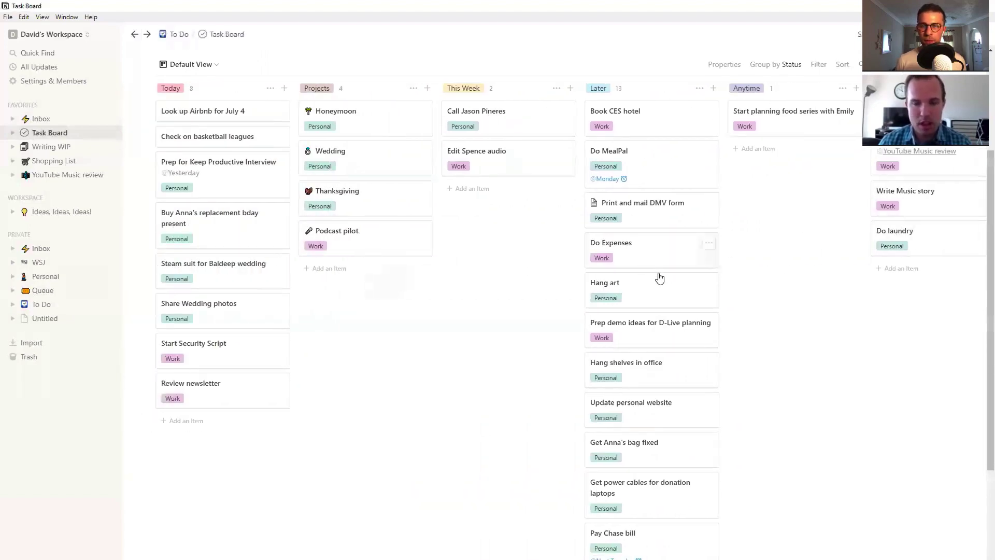
pyautogui.scroll(-5, 658, 277)
pyautogui.scroll(1, 658, 350)
pyautogui.scroll(5, 659, 277)
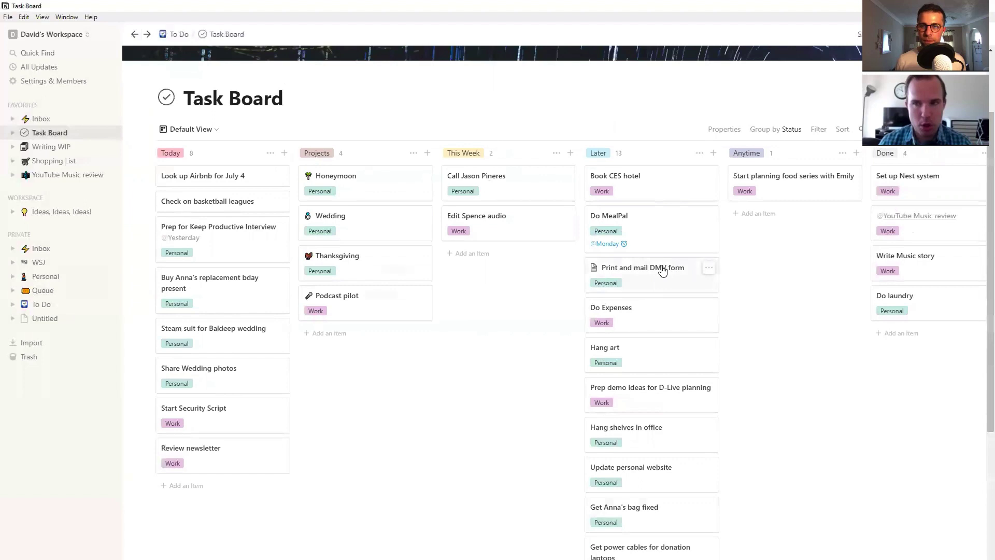
pyautogui.scroll(-5, 667, 274)
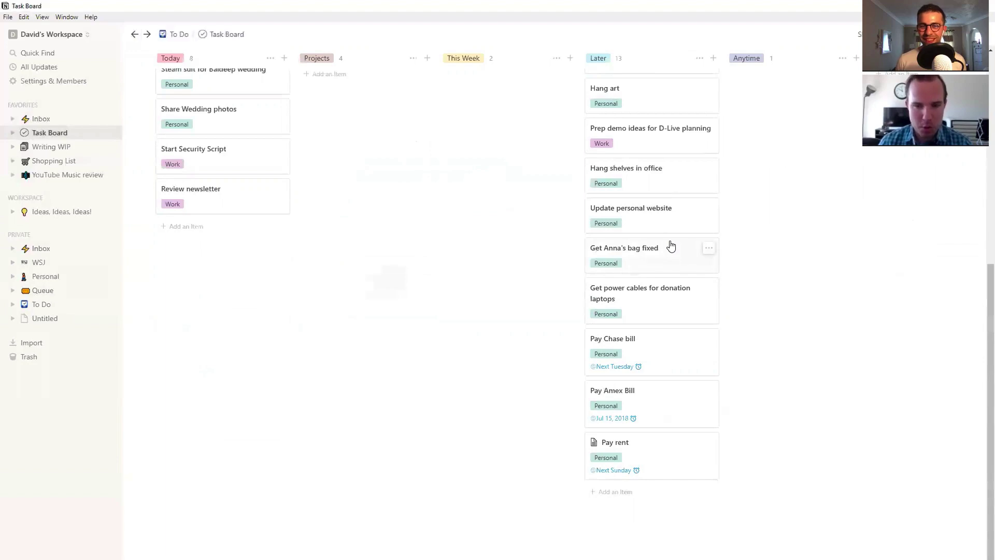
pyautogui.scroll(2, 671, 247)
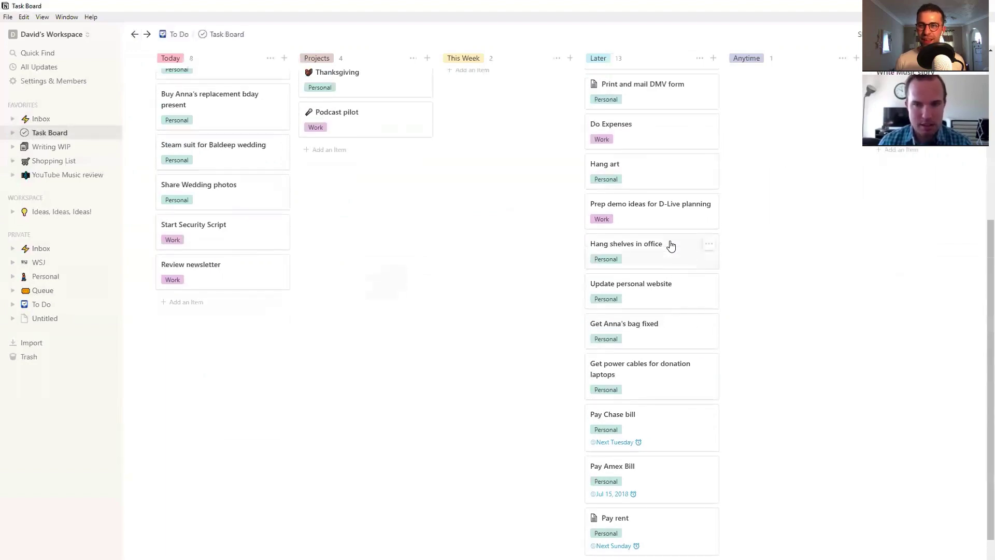
pyautogui.scroll(4, 671, 246)
pyautogui.scroll(1, 670, 242)
pyautogui.scroll(-2, 671, 244)
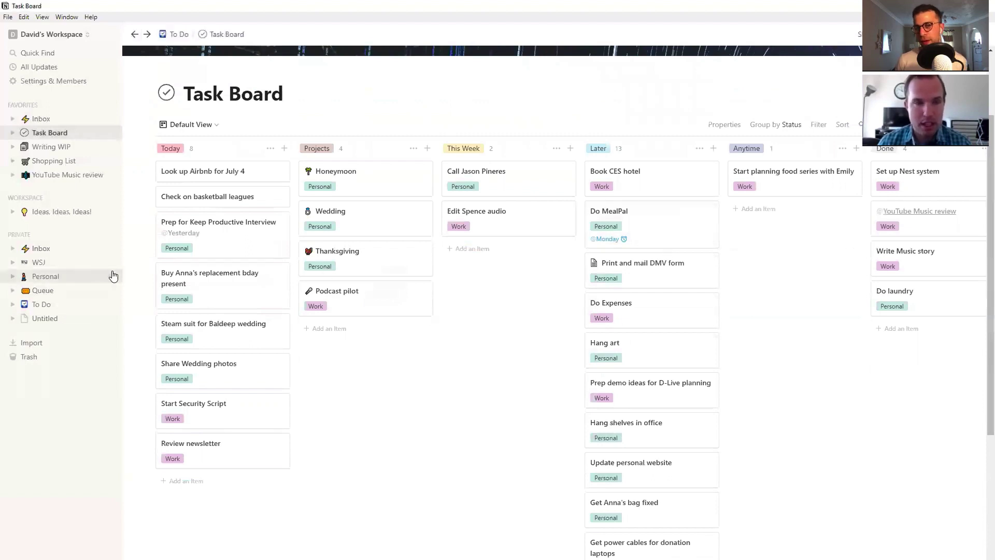
pyautogui.scroll(-1, 576, 363)
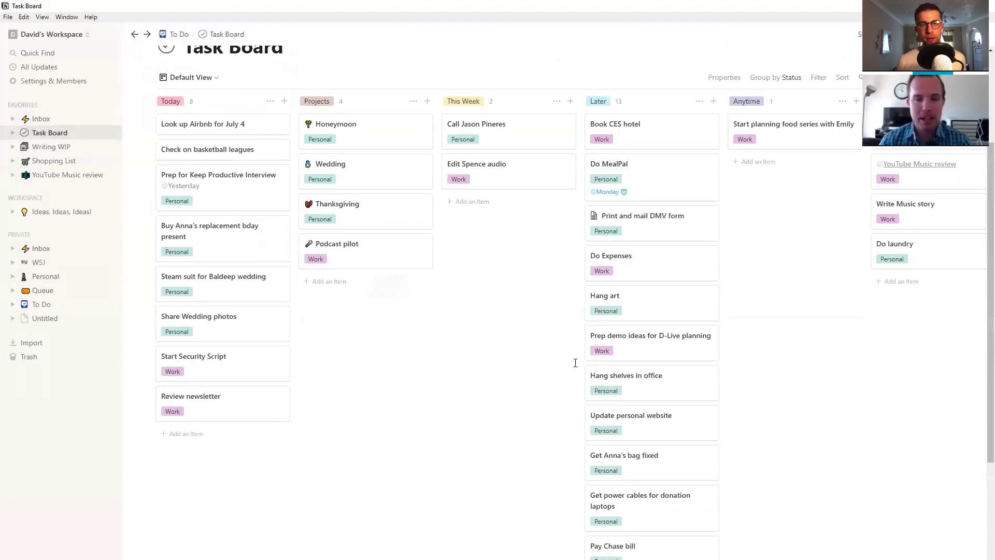
pyautogui.scroll(-4, 611, 389)
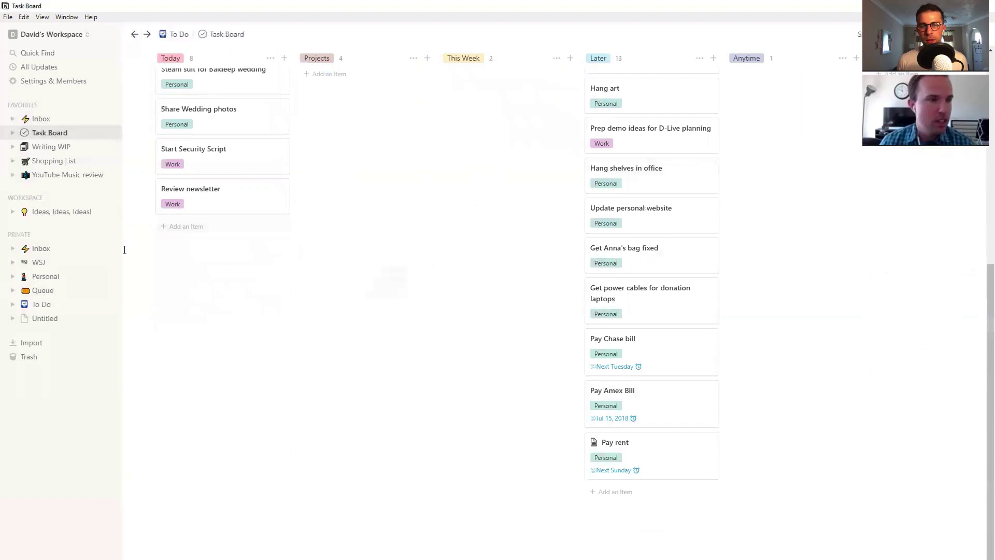
# Step: Open Inbox from Favorites to view the call-Dad reminder and saved link bookmarks
pyautogui.click(52, 121)
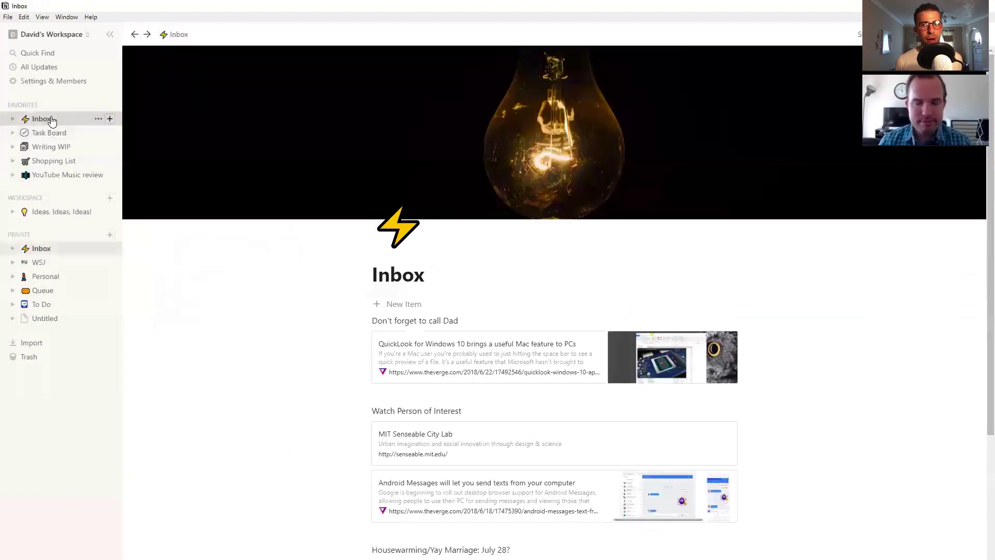
pyautogui.scroll(-3, 545, 311)
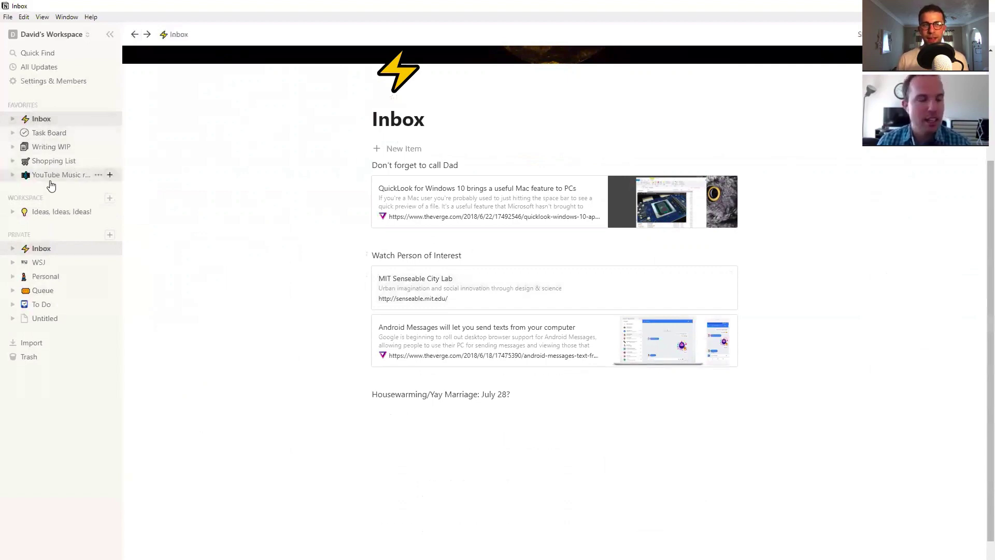
pyautogui.moveTo(42, 304)
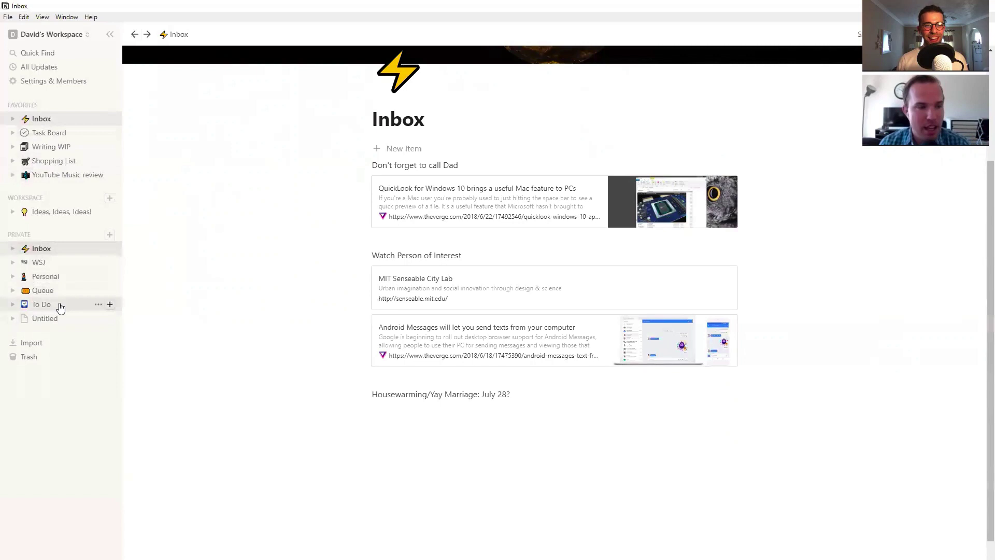
# Step: Browse the WSJ page and its Sonos Event note, then go to the Task Board
pyautogui.click(56, 265)
pyautogui.scroll(-3, 337, 255)
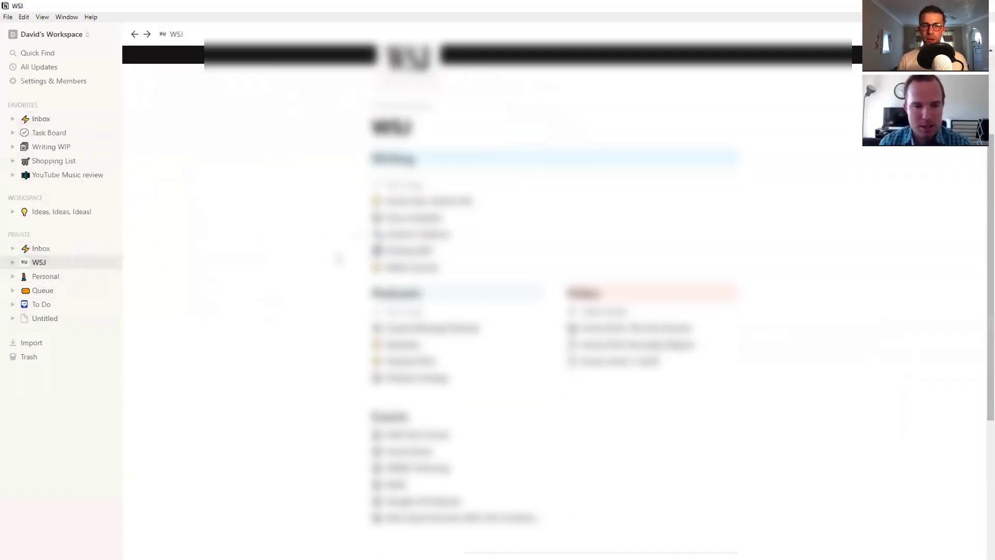
pyautogui.scroll(-3, 338, 258)
pyautogui.scroll(-3, 338, 258)
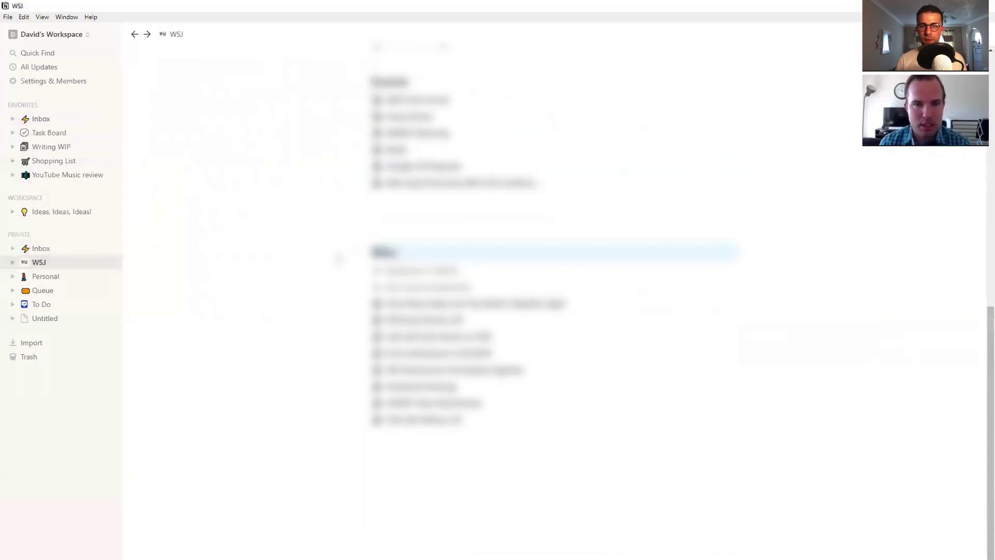
pyautogui.scroll(5, 338, 258)
pyautogui.scroll(3, 338, 258)
pyautogui.scroll(-3, 338, 258)
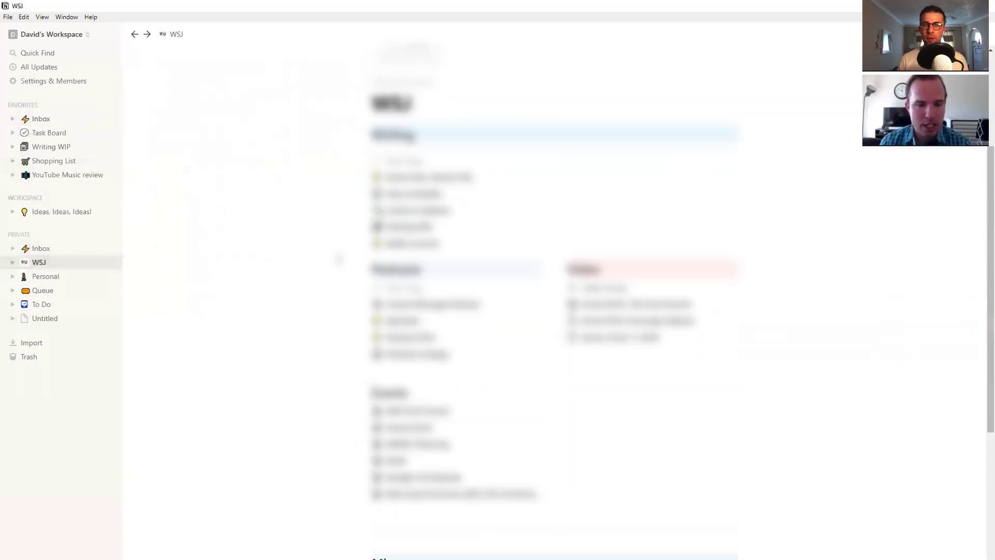
pyautogui.click(393, 428)
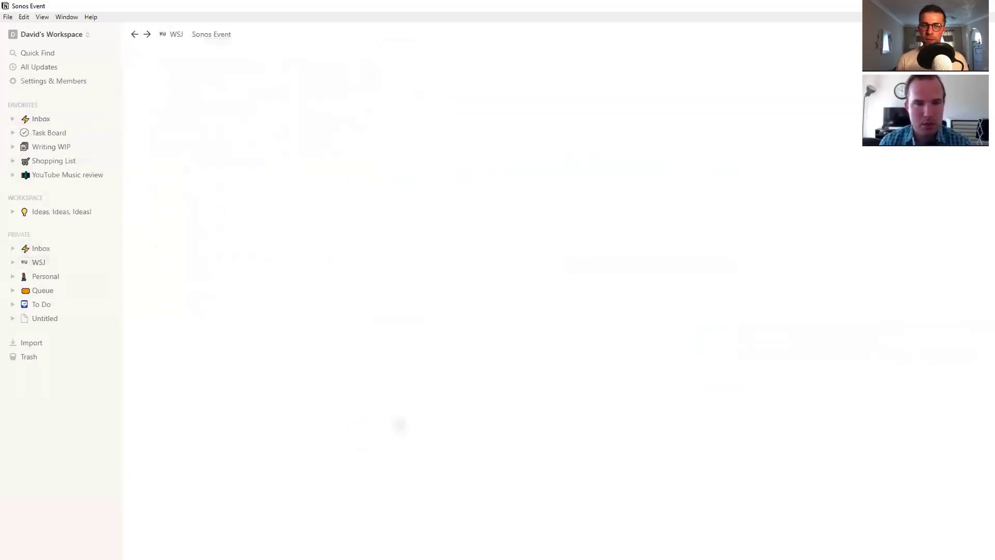
pyautogui.scroll(-1, 456, 401)
pyautogui.scroll(-3, 456, 401)
pyautogui.scroll(-3, 456, 402)
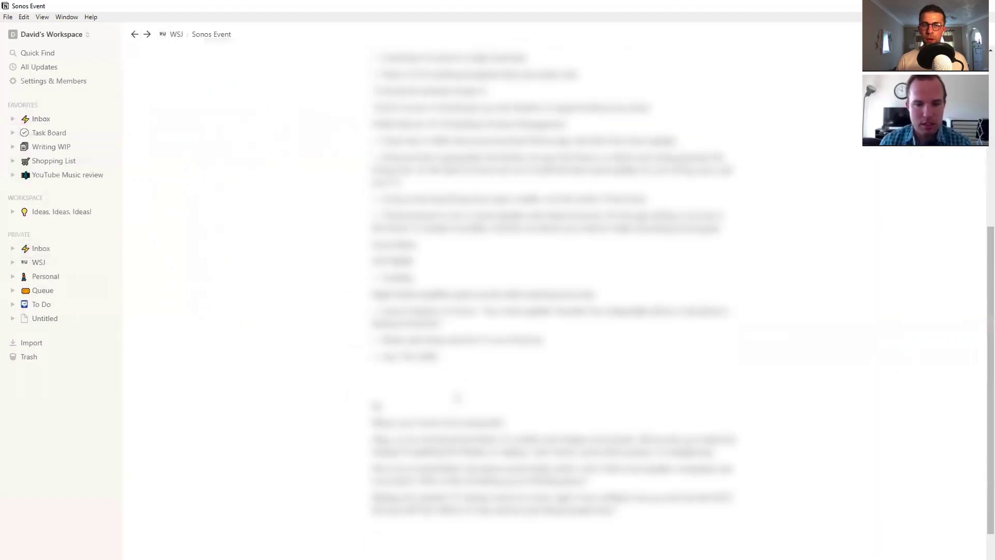
pyautogui.scroll(-3, 456, 402)
pyautogui.scroll(10, 457, 396)
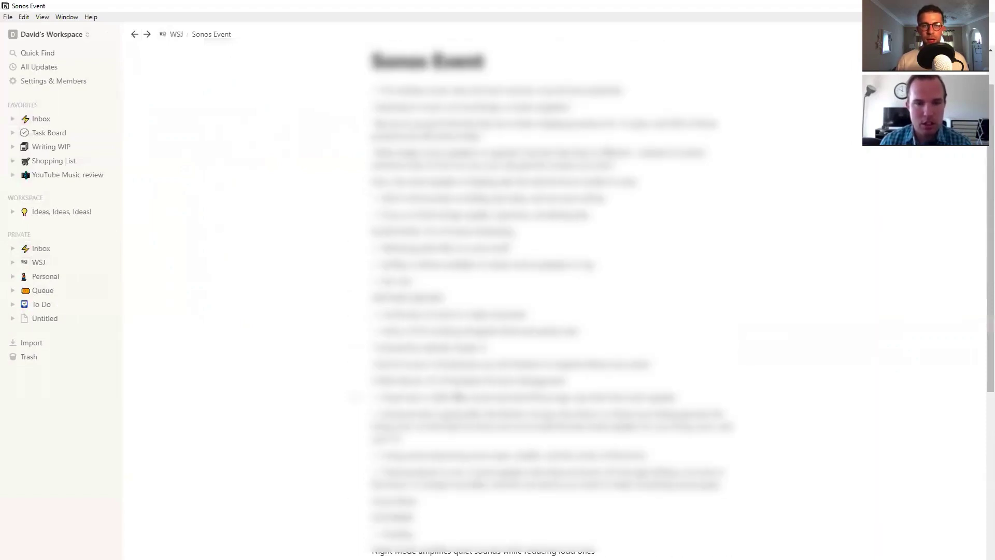
pyautogui.click(135, 34)
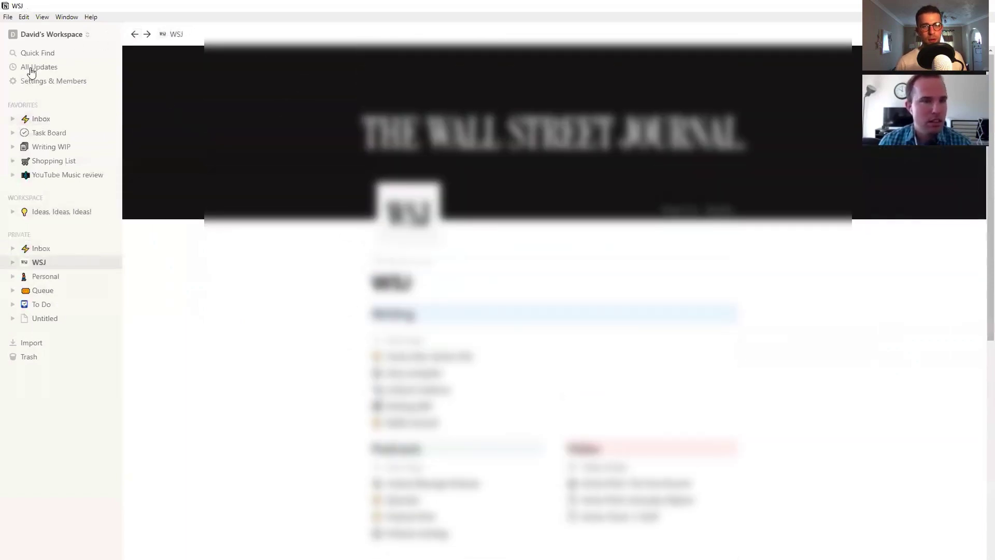
pyautogui.click(46, 136)
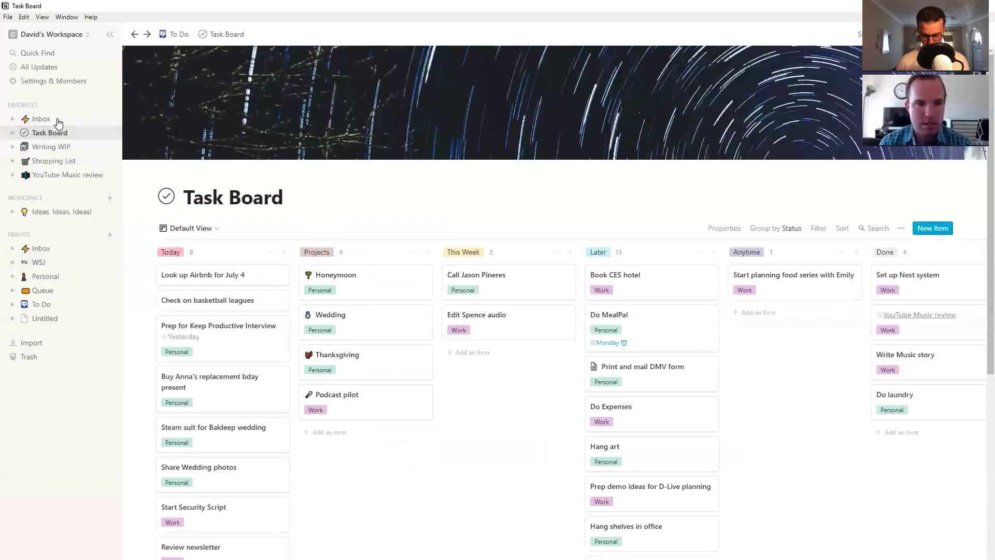
# Step: Delete the 'Don't forget to call Dad' block from the Inbox page
pyautogui.click(58, 120)
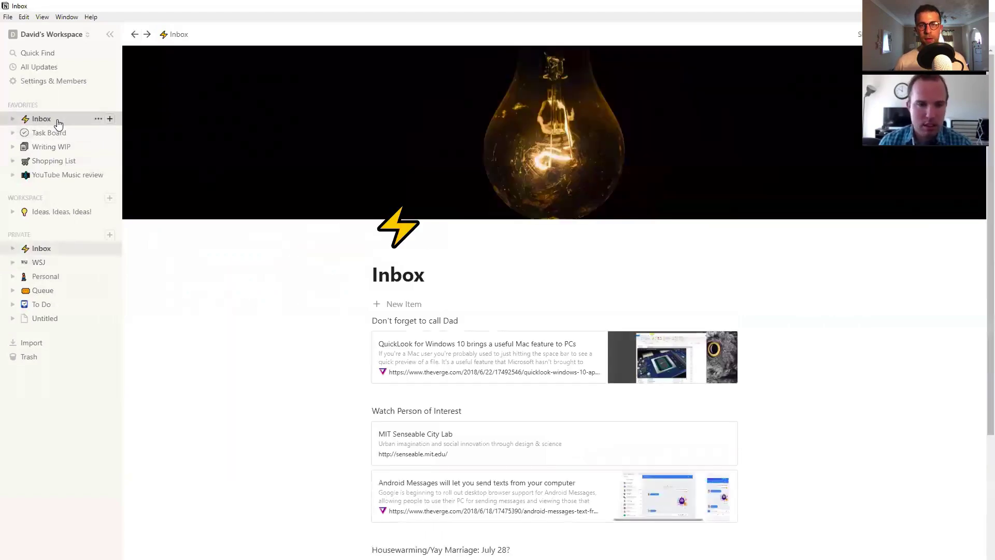
pyautogui.click(357, 322)
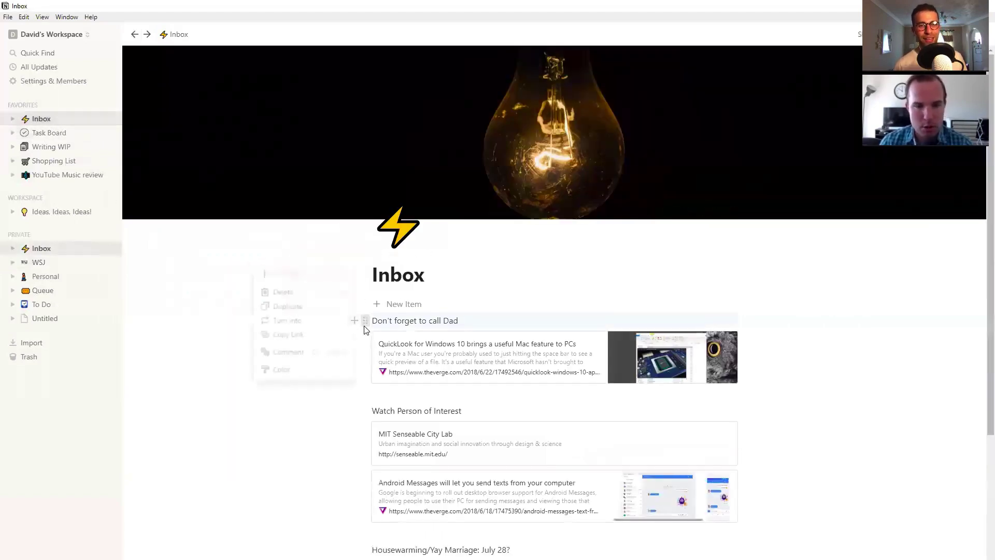
pyautogui.click(291, 290)
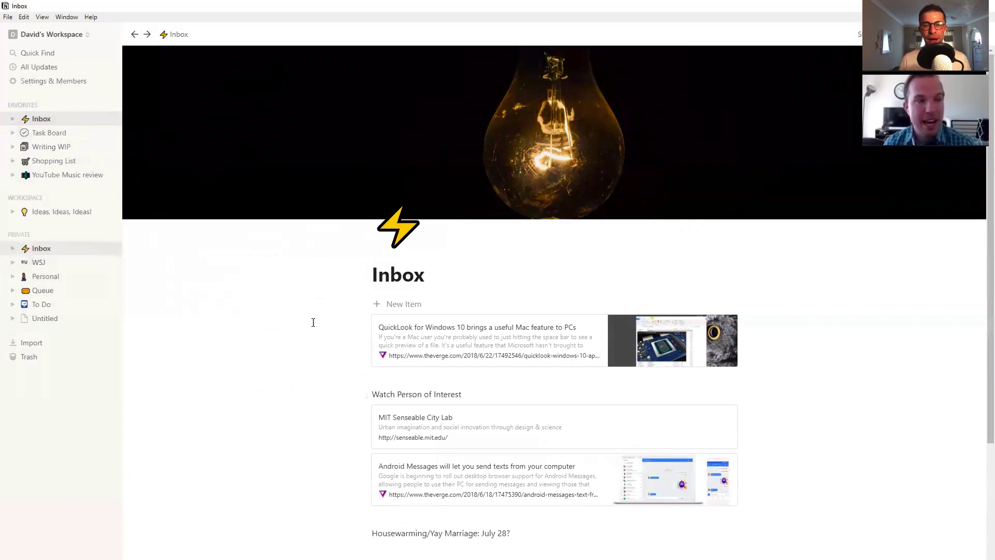
# Step: Open the Task Board and switch it to the Areas view
pyautogui.click(51, 133)
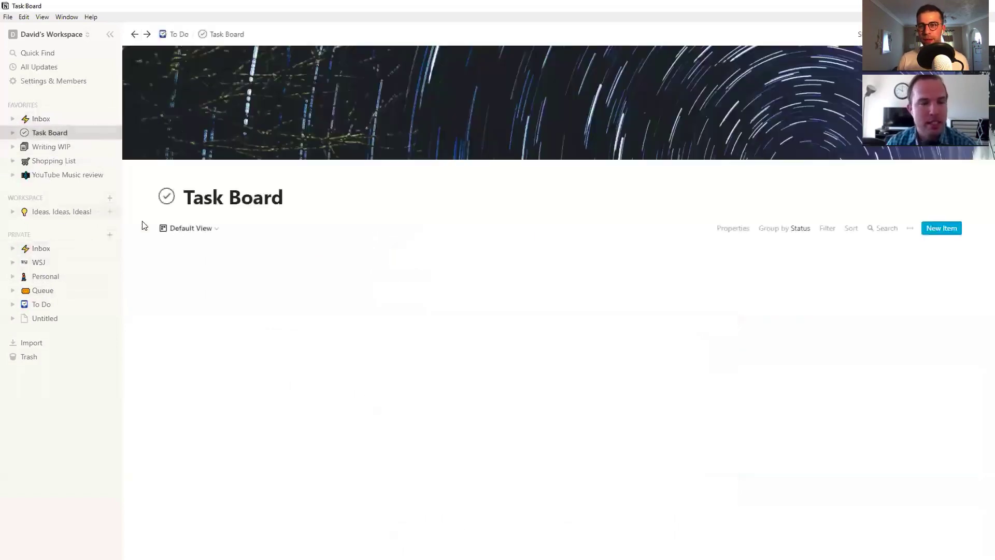
pyautogui.click(194, 228)
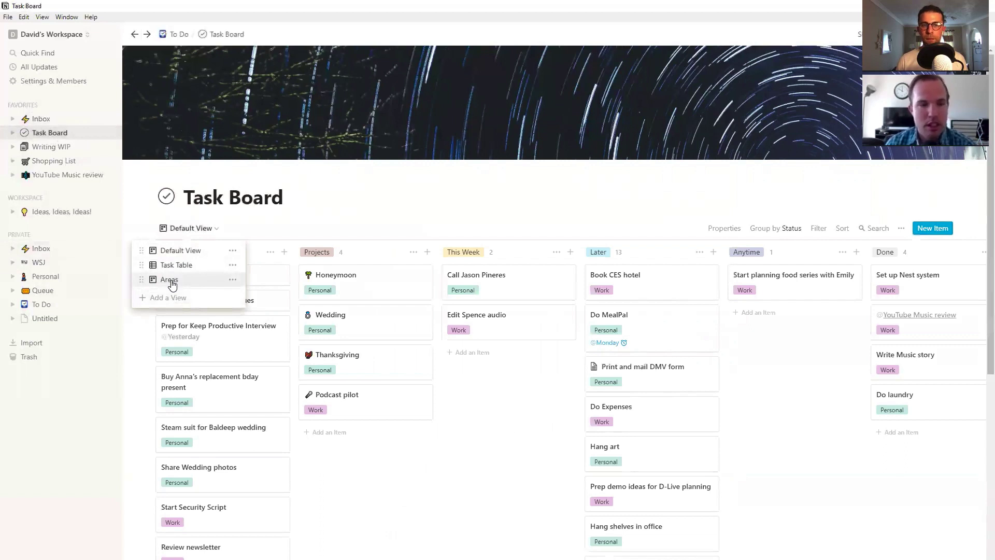
pyautogui.click(172, 280)
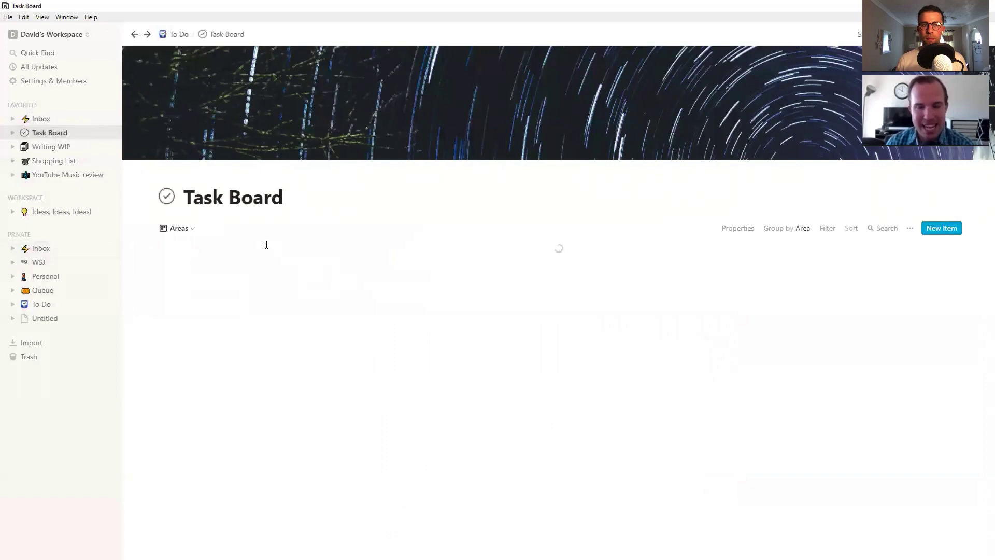
pyautogui.scroll(-5, 347, 327)
pyautogui.scroll(5, 350, 323)
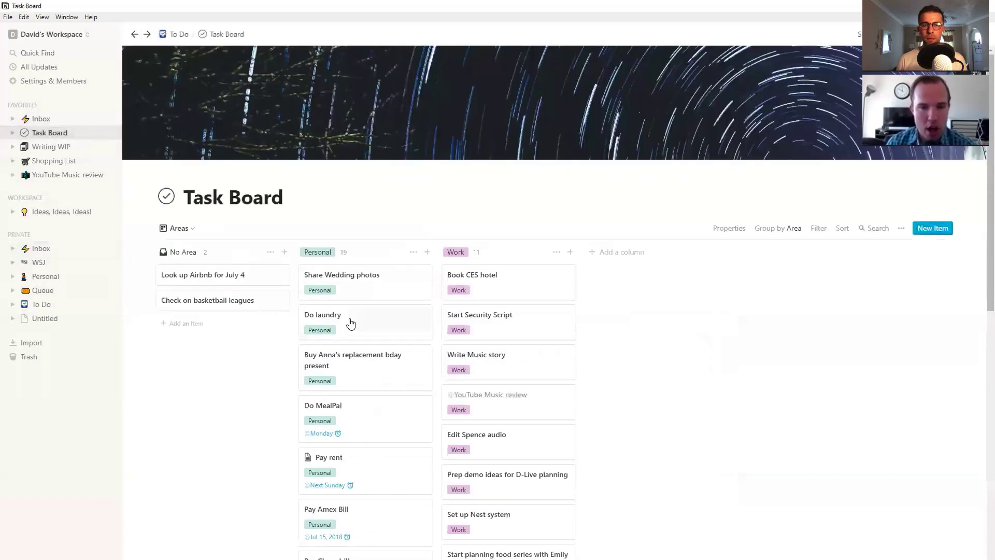
# Step: Add a new Calendar view to the Task Board
pyautogui.click(180, 230)
pyautogui.click(171, 297)
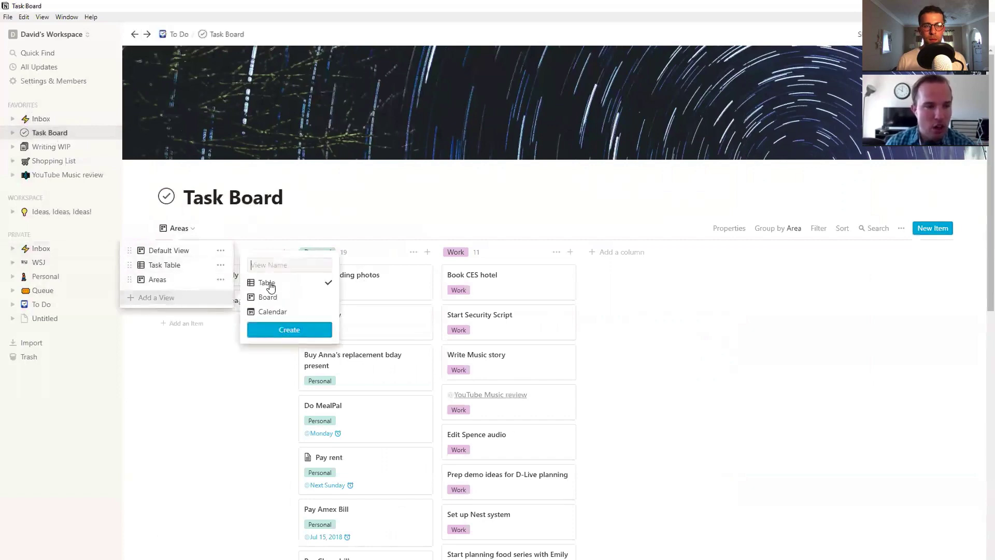
pyautogui.click(265, 314)
pyautogui.click(290, 331)
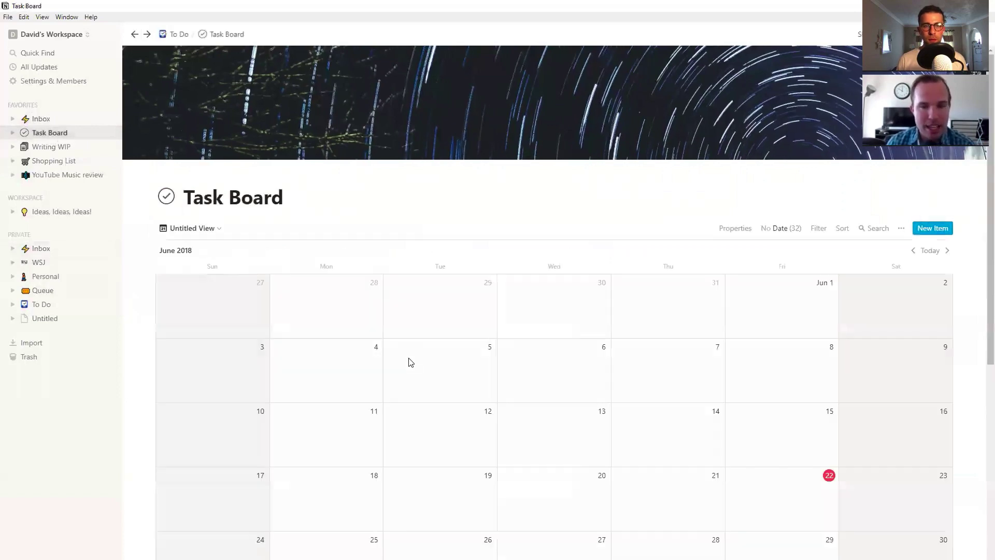
pyautogui.scroll(-5, 411, 370)
pyautogui.scroll(5, 411, 369)
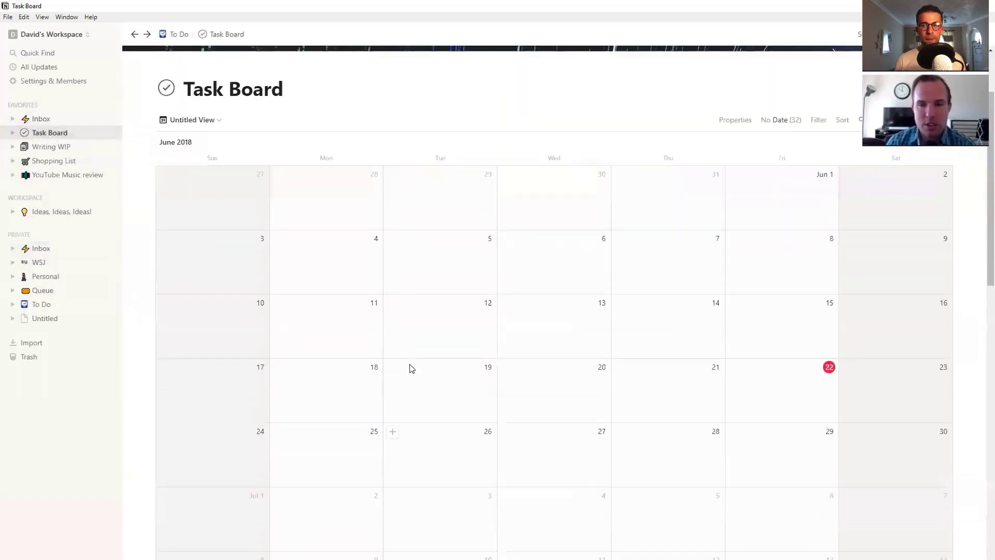
# Step: Switch back to the Default View board, check its grouping and filter options, then open Inbox
pyautogui.click(194, 228)
pyautogui.click(200, 251)
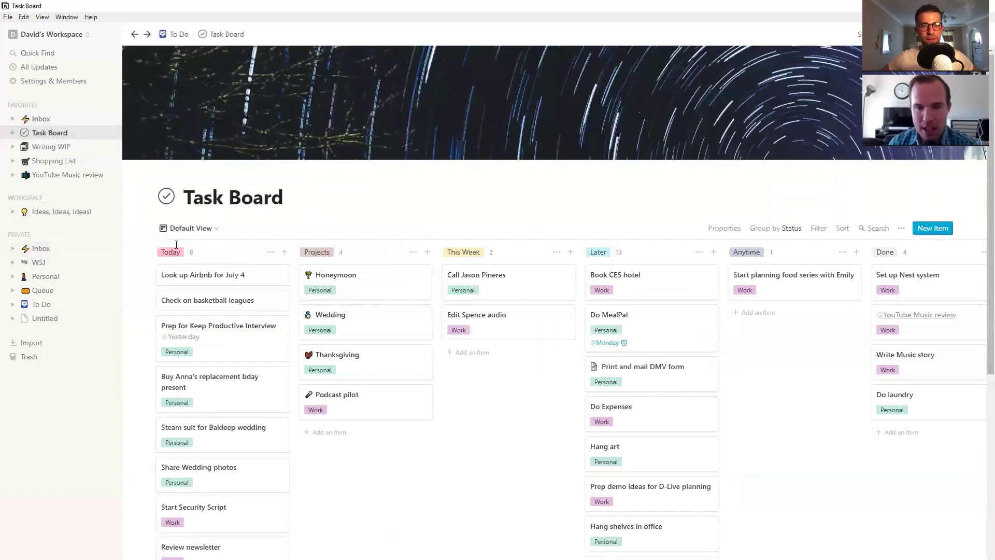
pyautogui.click(780, 231)
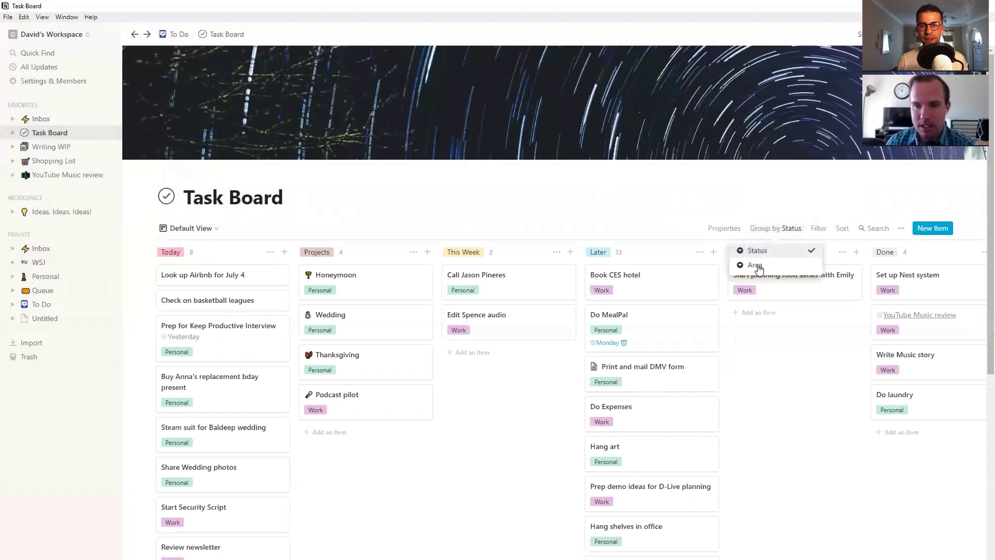
pyautogui.click(789, 228)
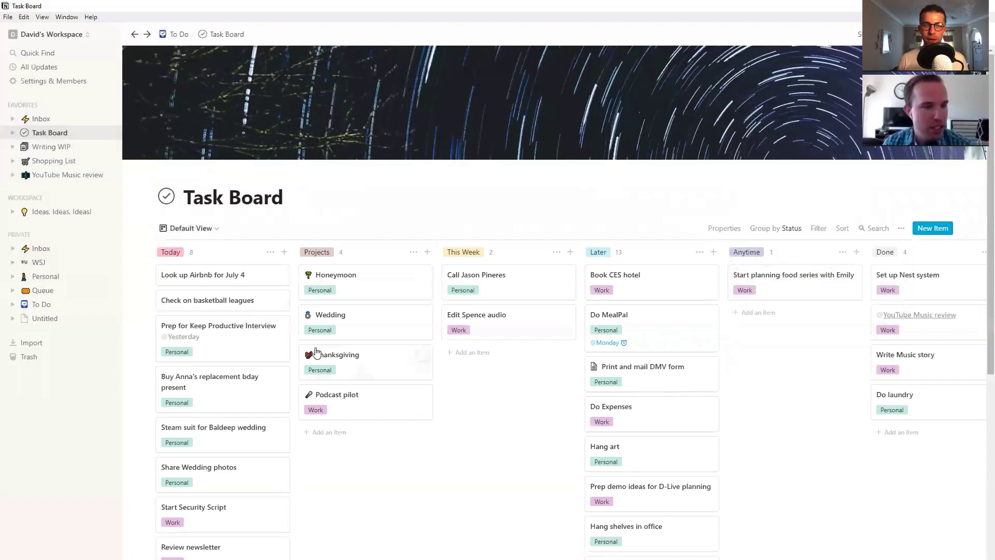
pyautogui.click(34, 120)
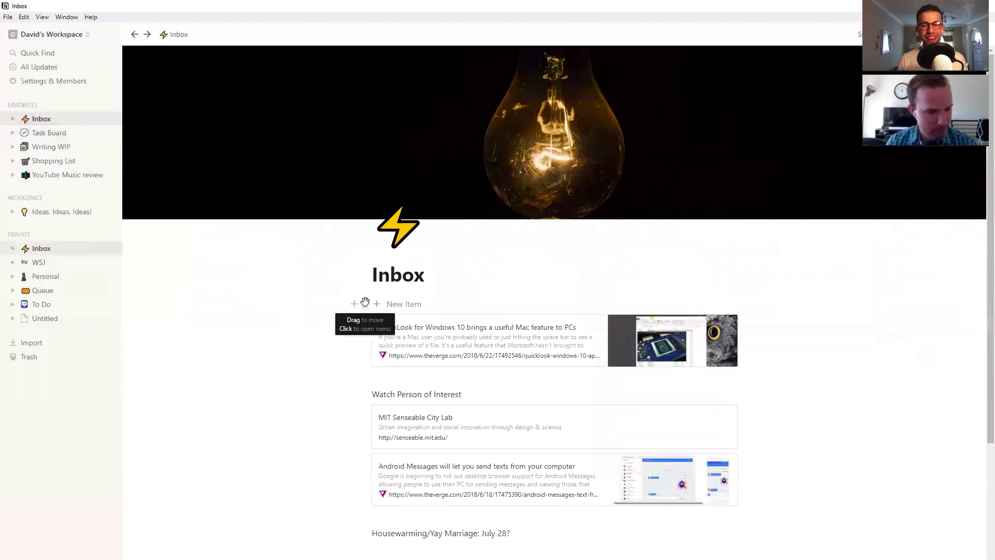
pyautogui.scroll(-2, 467, 381)
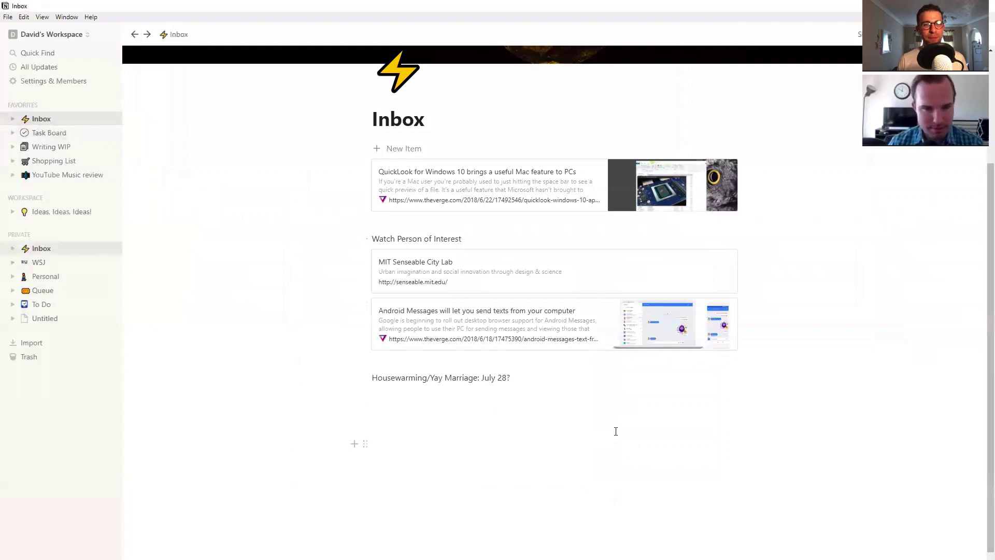
pyautogui.scroll(1, 614, 430)
pyautogui.scroll(1, 615, 435)
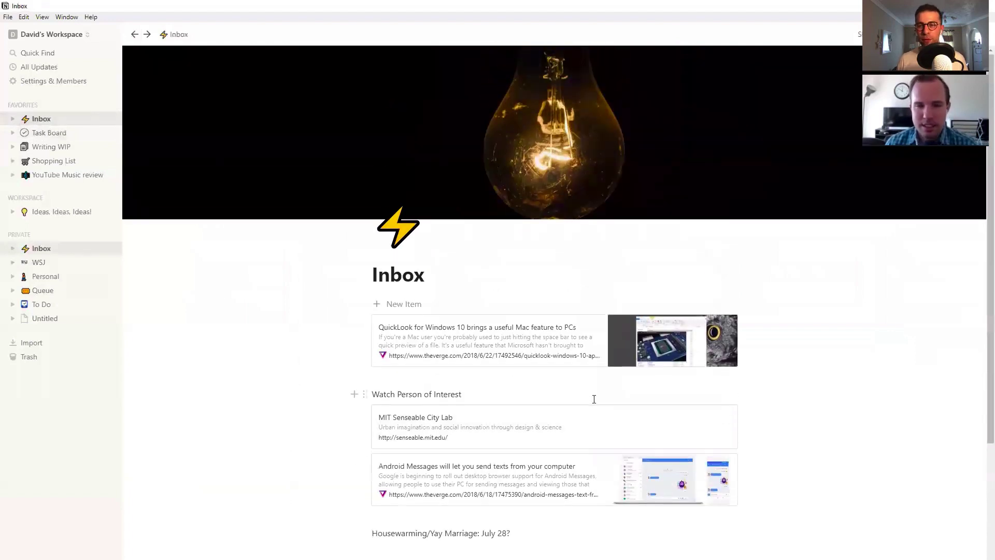